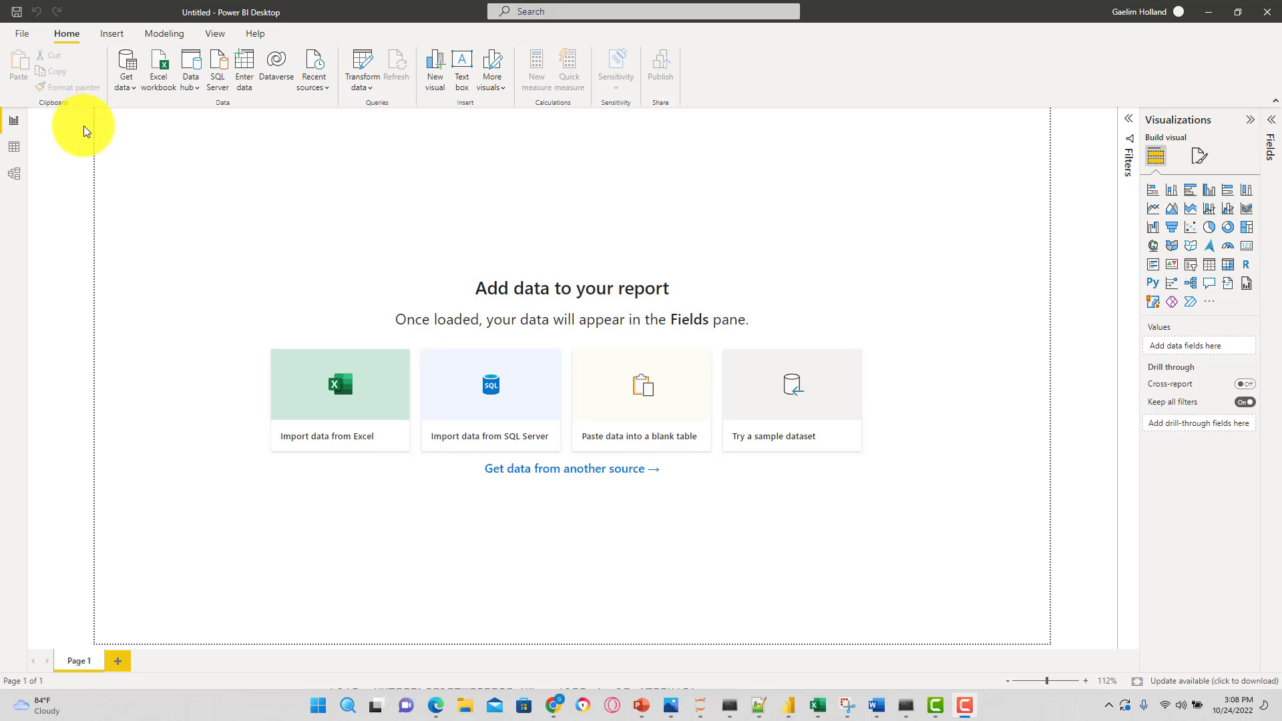
- Reach the Python scripting page of Power BI Desktop's global options
{"action": "left_click", "coordinate": [23, 42]}
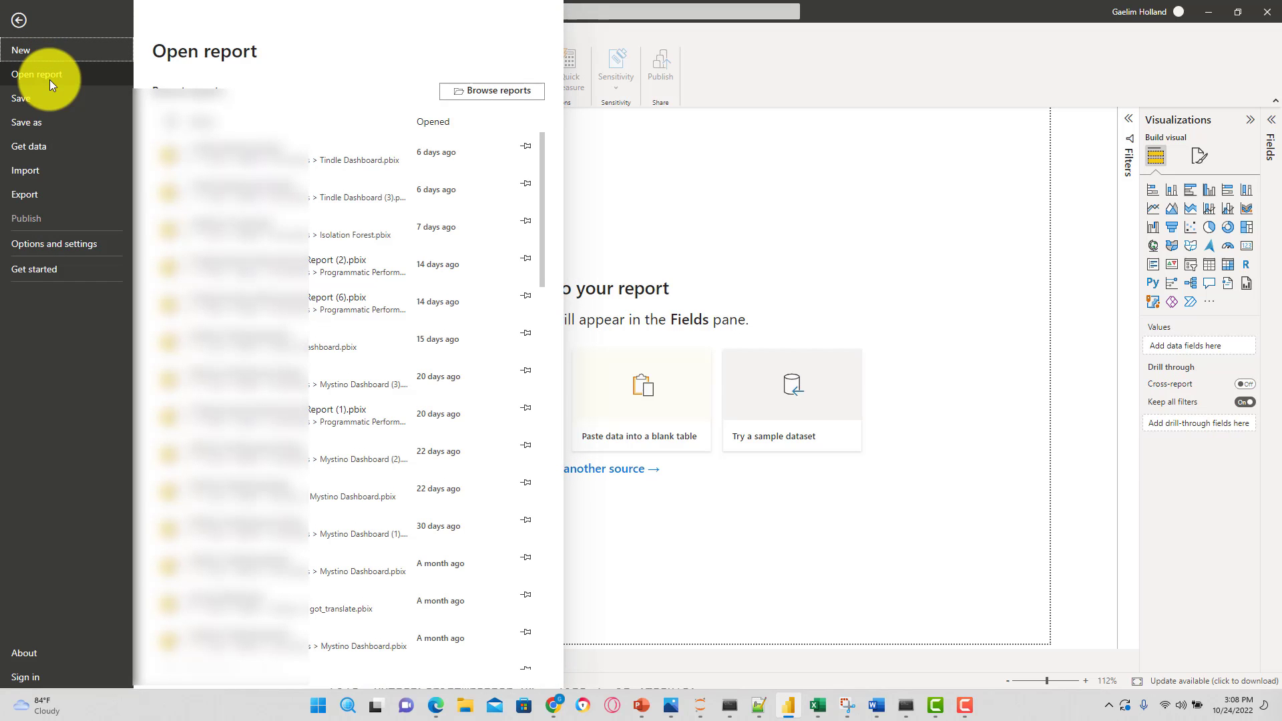
{"action": "left_click", "coordinate": [39, 242]}
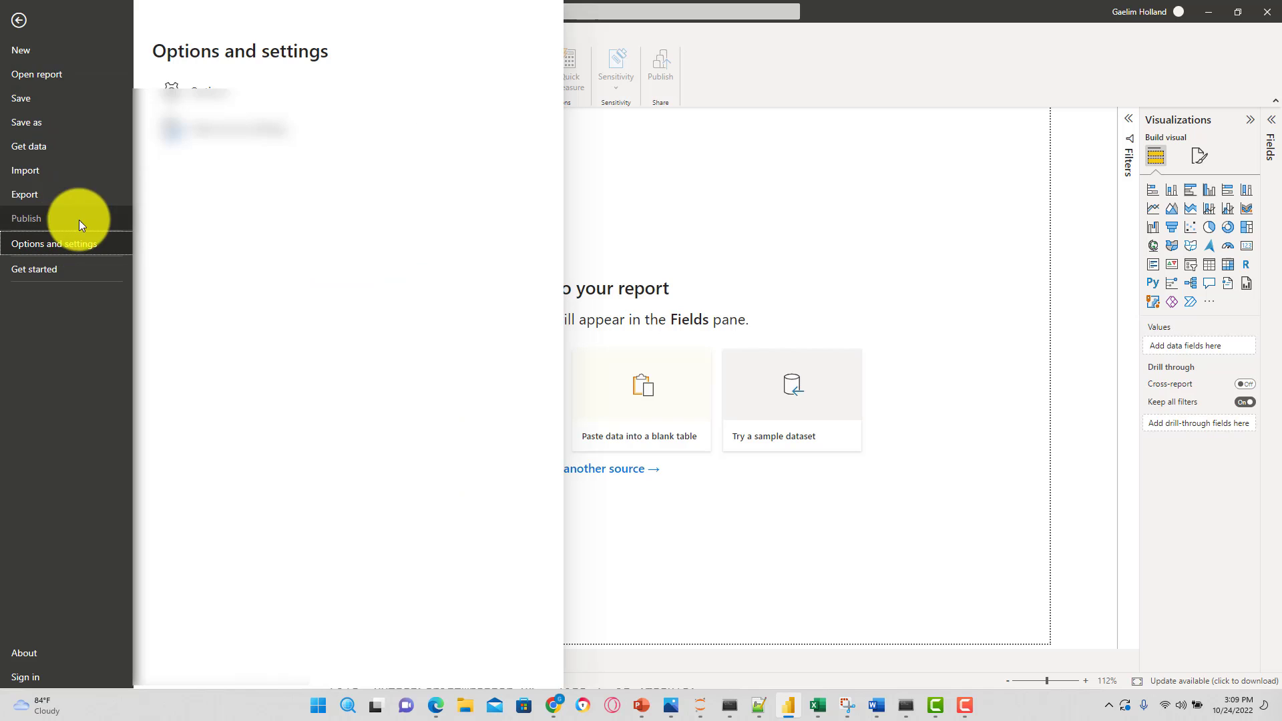
{"action": "left_click", "coordinate": [215, 93]}
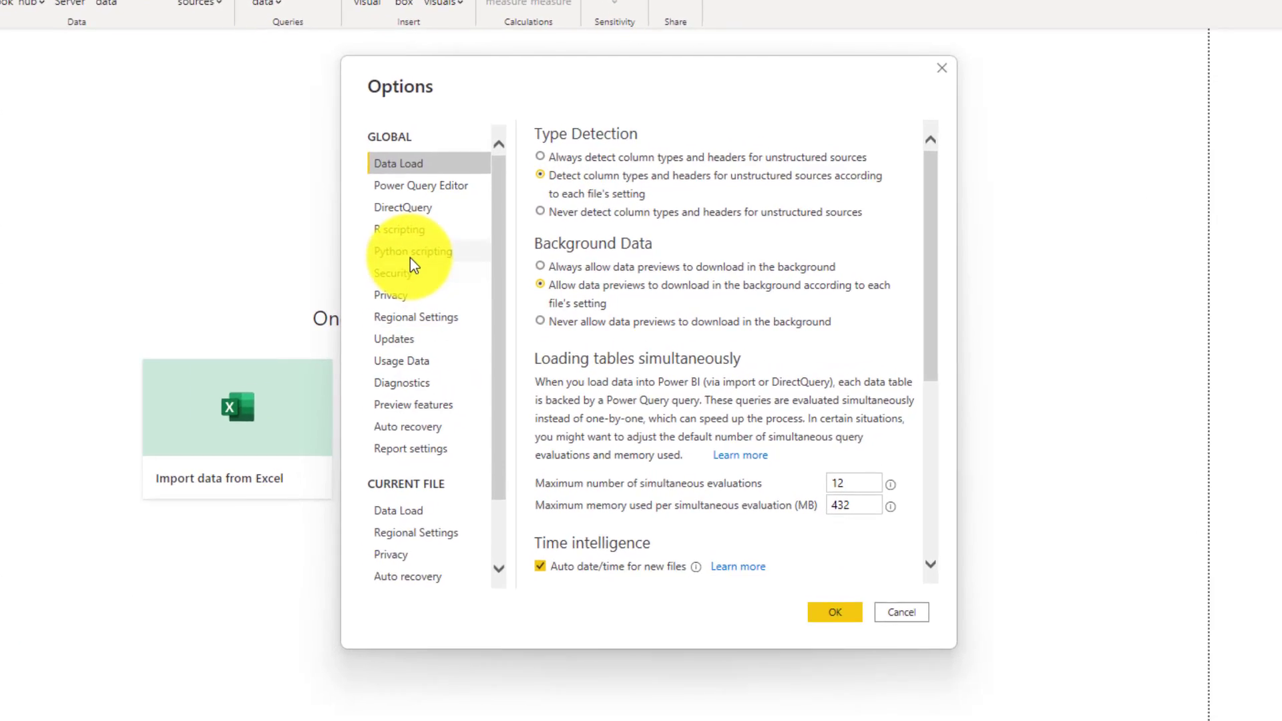
{"action": "left_click", "coordinate": [467, 271]}
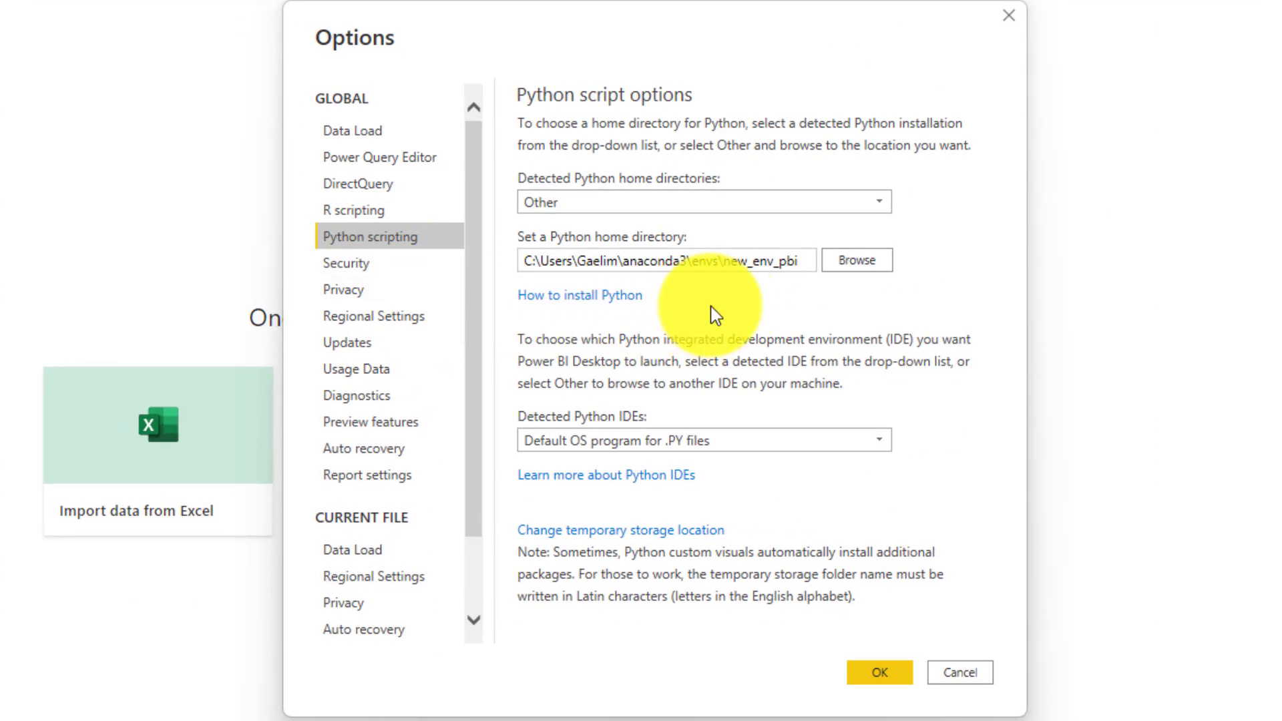
- Choose the detected anaconda5 installation as the Python home directory and apply it
{"action": "left_click", "coordinate": [761, 262]}
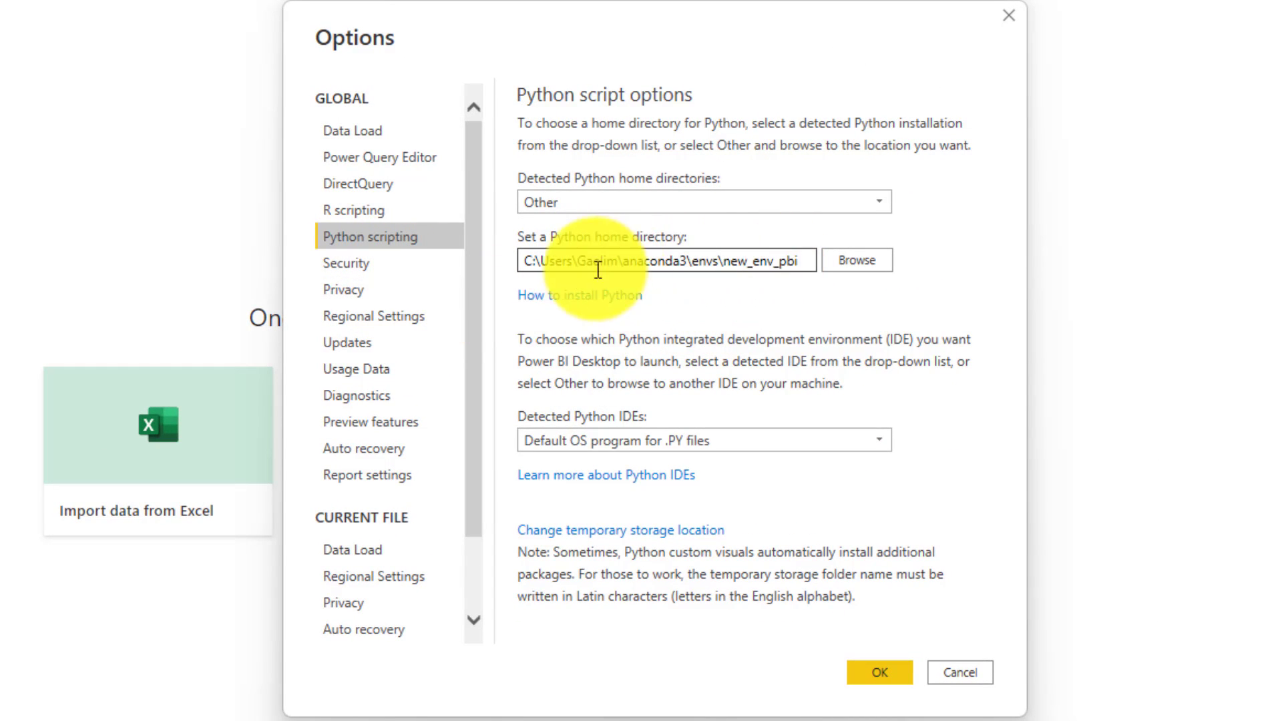
{"action": "left_click", "coordinate": [640, 201]}
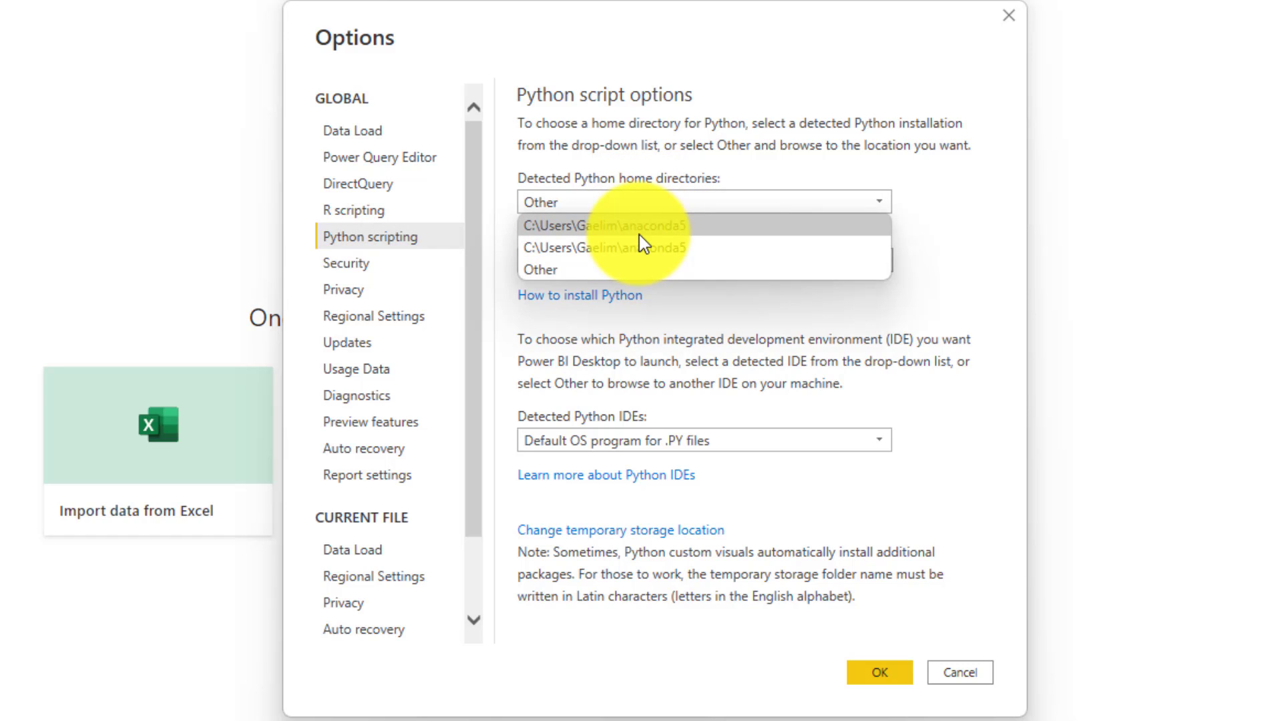
{"action": "left_click", "coordinate": [640, 227]}
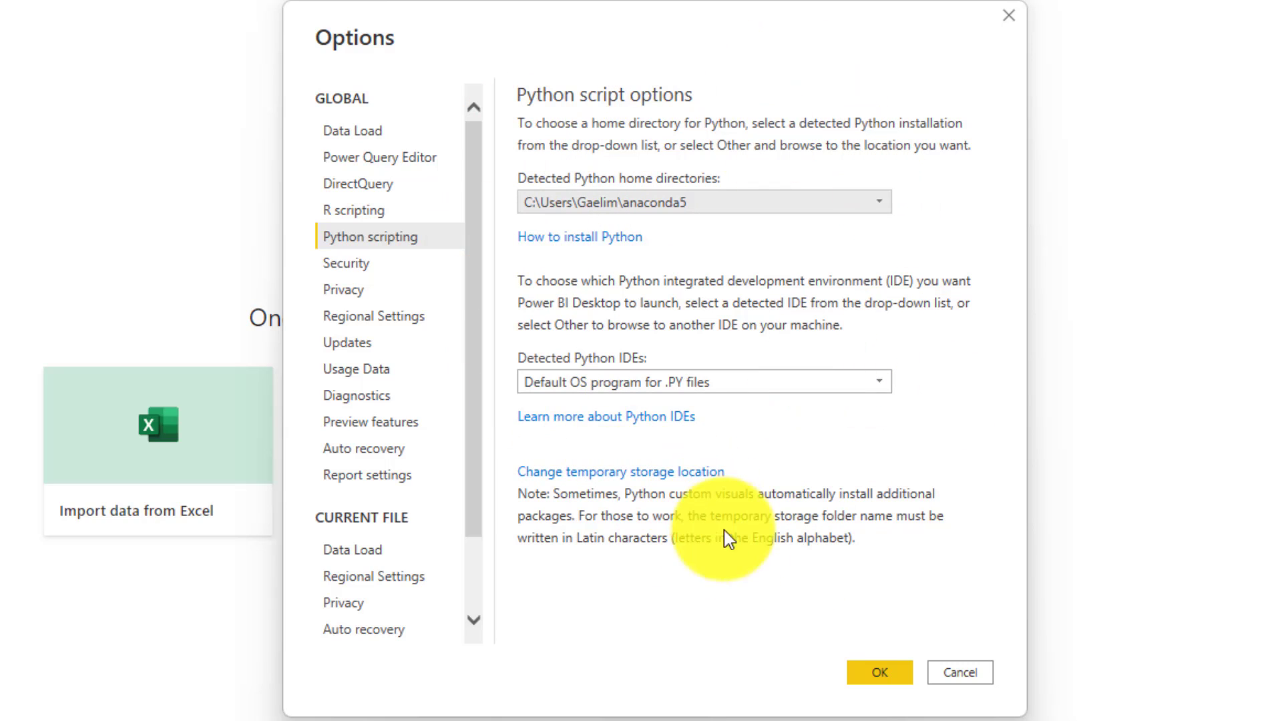
{"action": "left_click", "coordinate": [867, 677]}
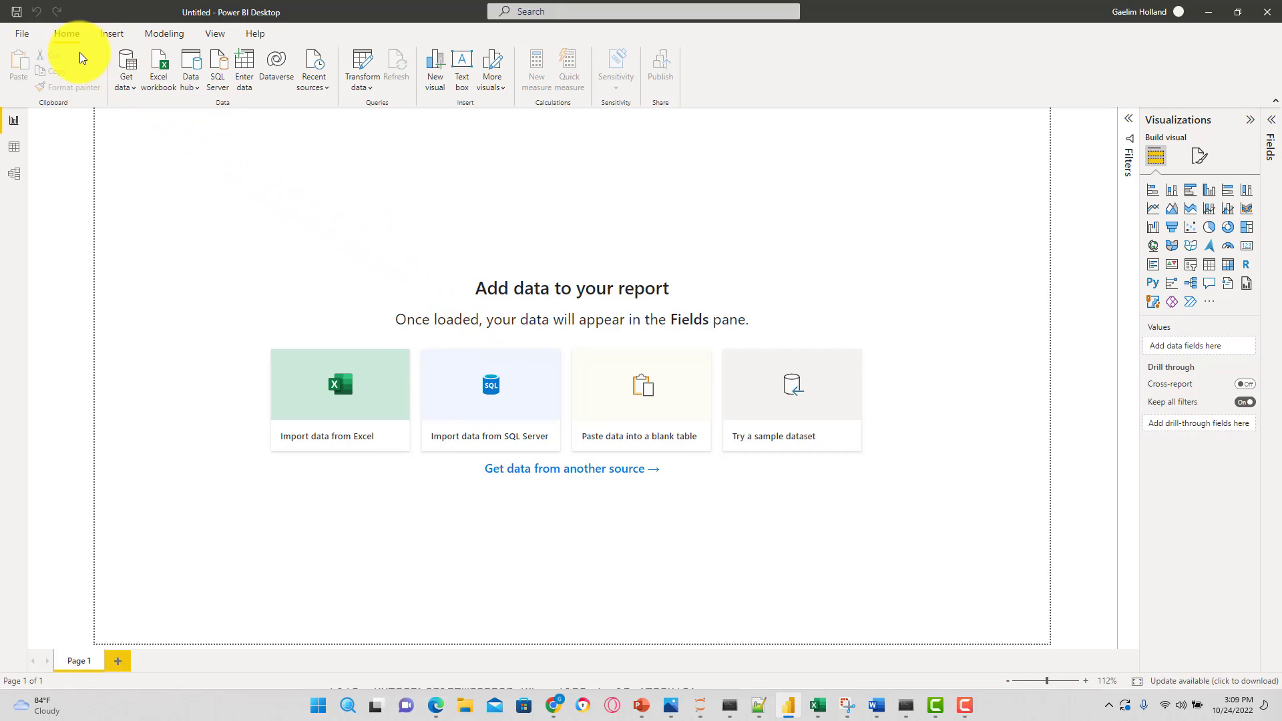
- Connect to a new Python script data source from the Get Data catalogue
{"action": "left_click", "coordinate": [132, 80]}
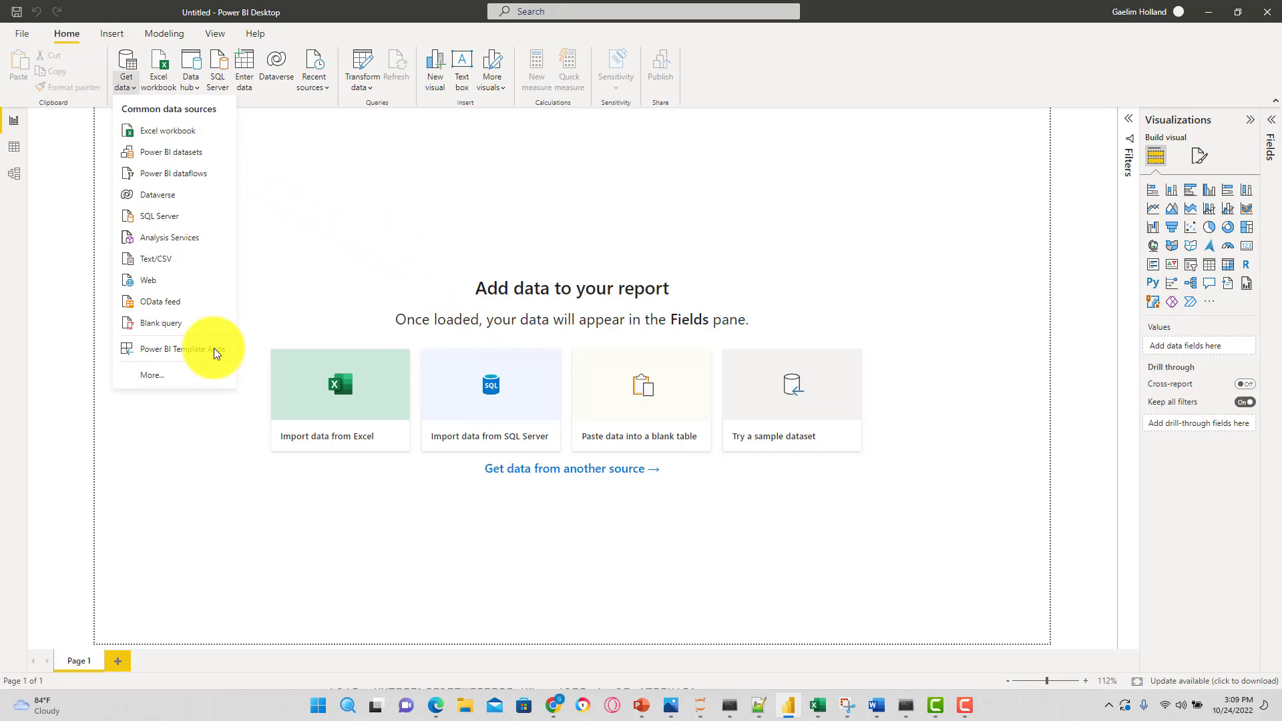
{"action": "left_click", "coordinate": [187, 375]}
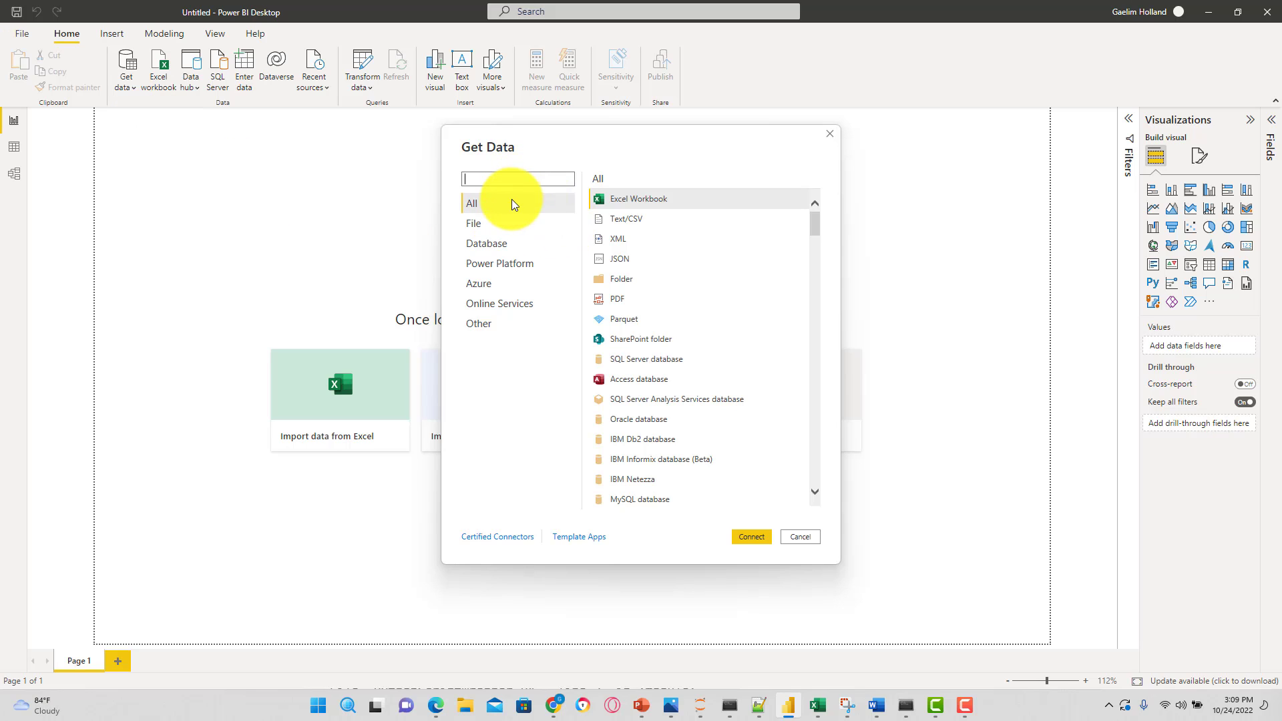
{"action": "type", "text": "python"}
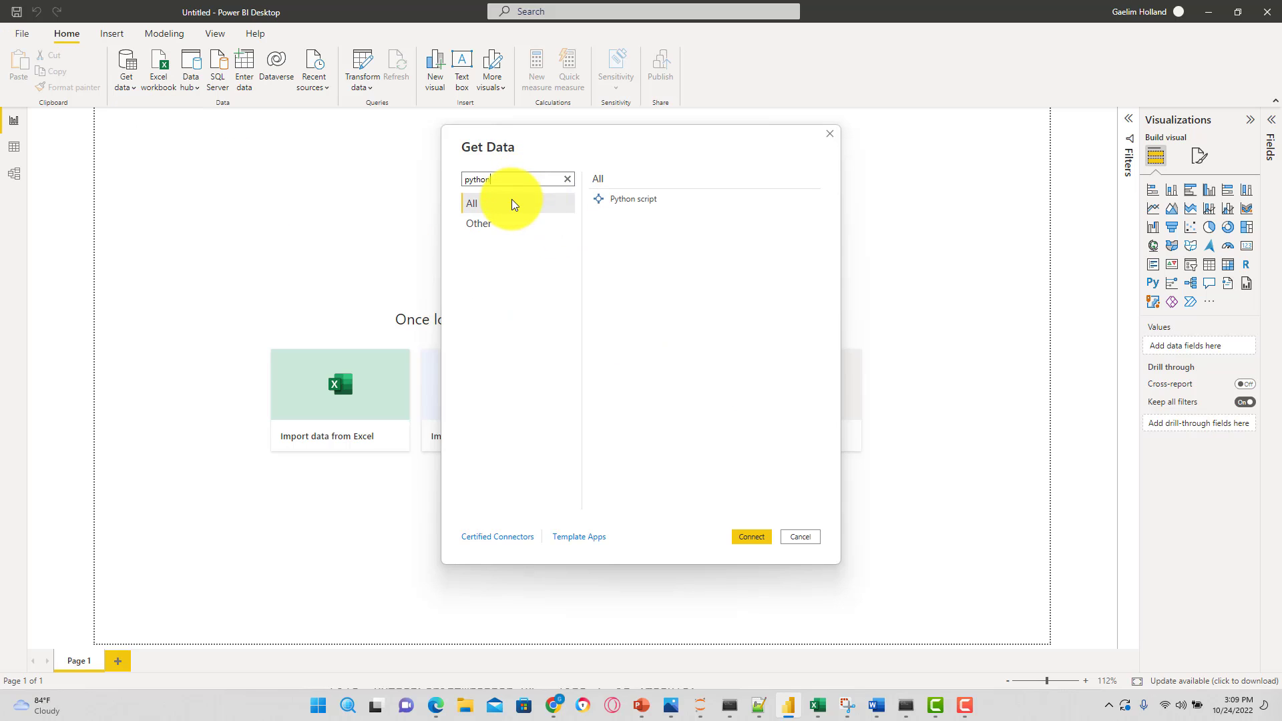
{"action": "left_click", "coordinate": [638, 198]}
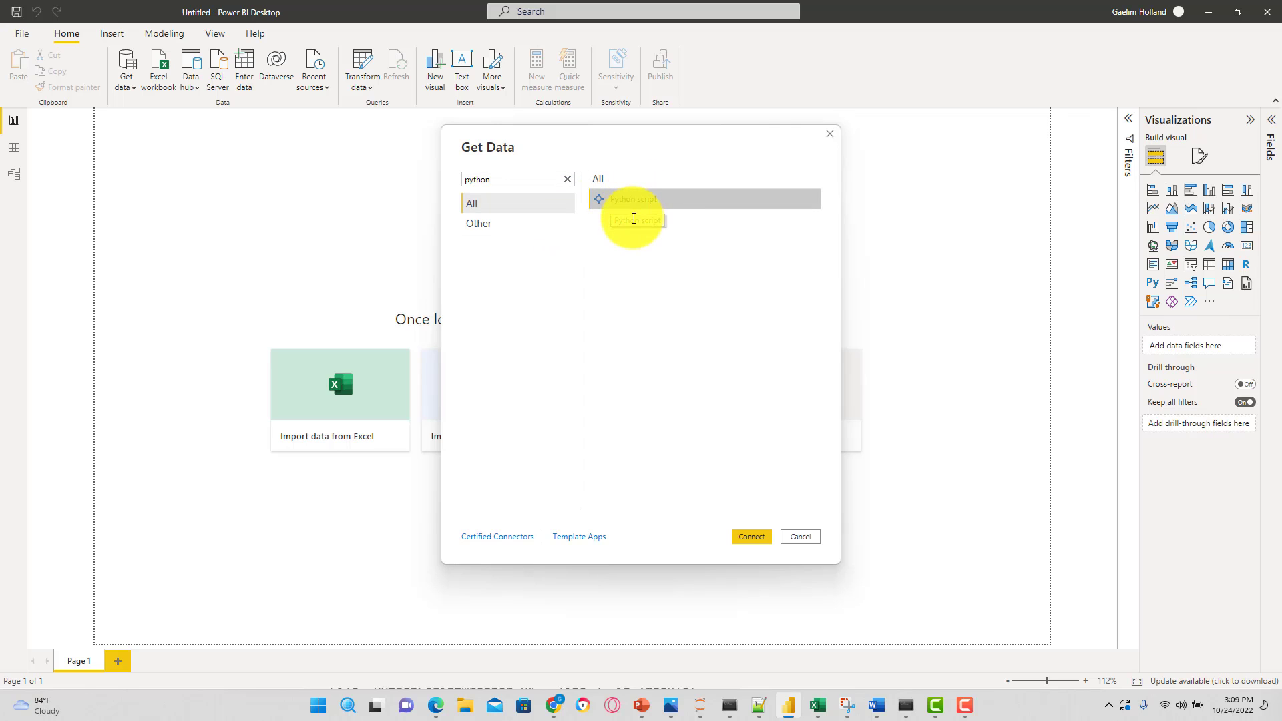
{"action": "left_click", "coordinate": [750, 539]}
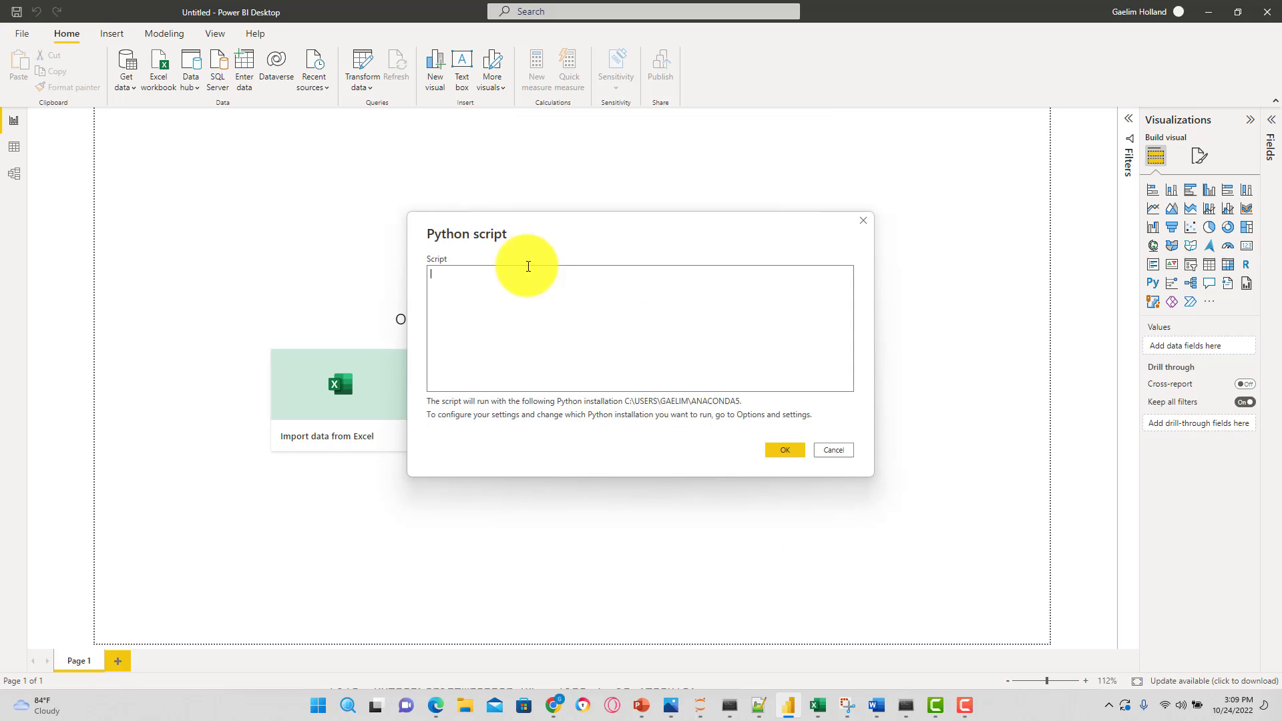
- Enter the seaborn import and load_dataset('tips') script, fixing a stray quote, and run it
{"action": "left_click", "coordinate": [524, 283]}
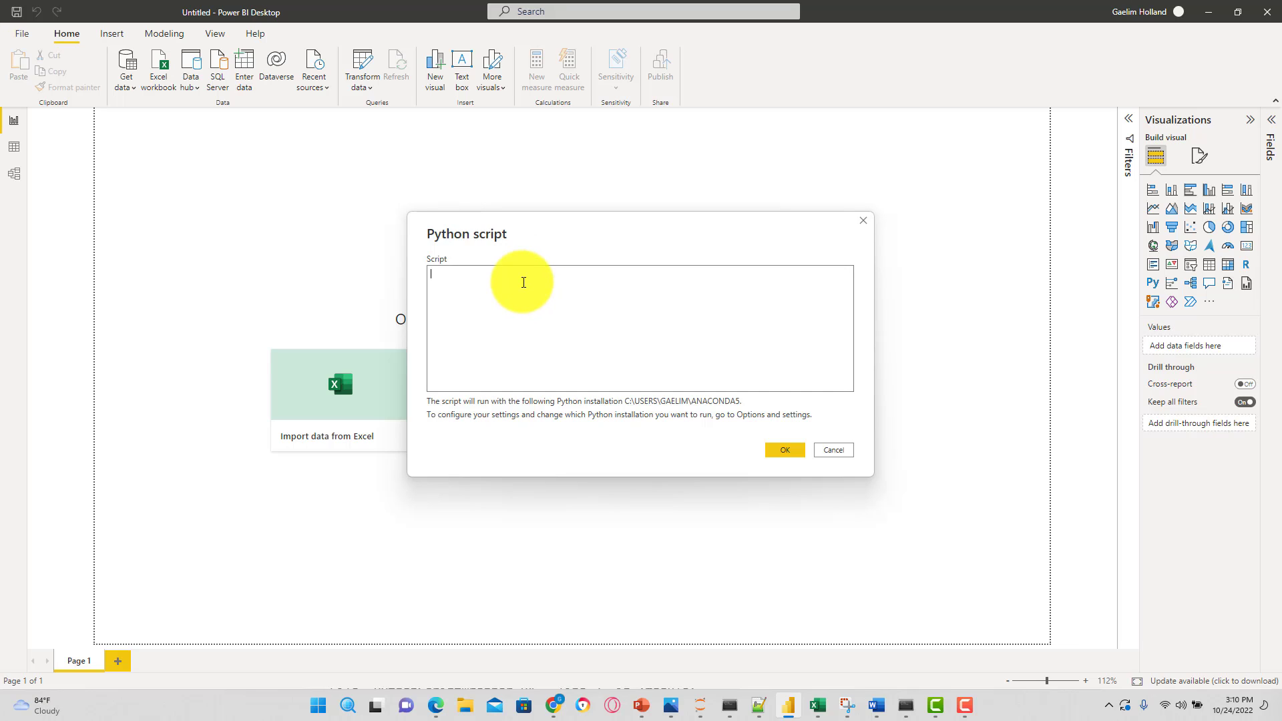
{"action": "type", "text": "import sea"}
{"action": "type", "text": "bor"}
{"action": "type", "text": "n as sns "}
{"action": "type", "text": "data ="}
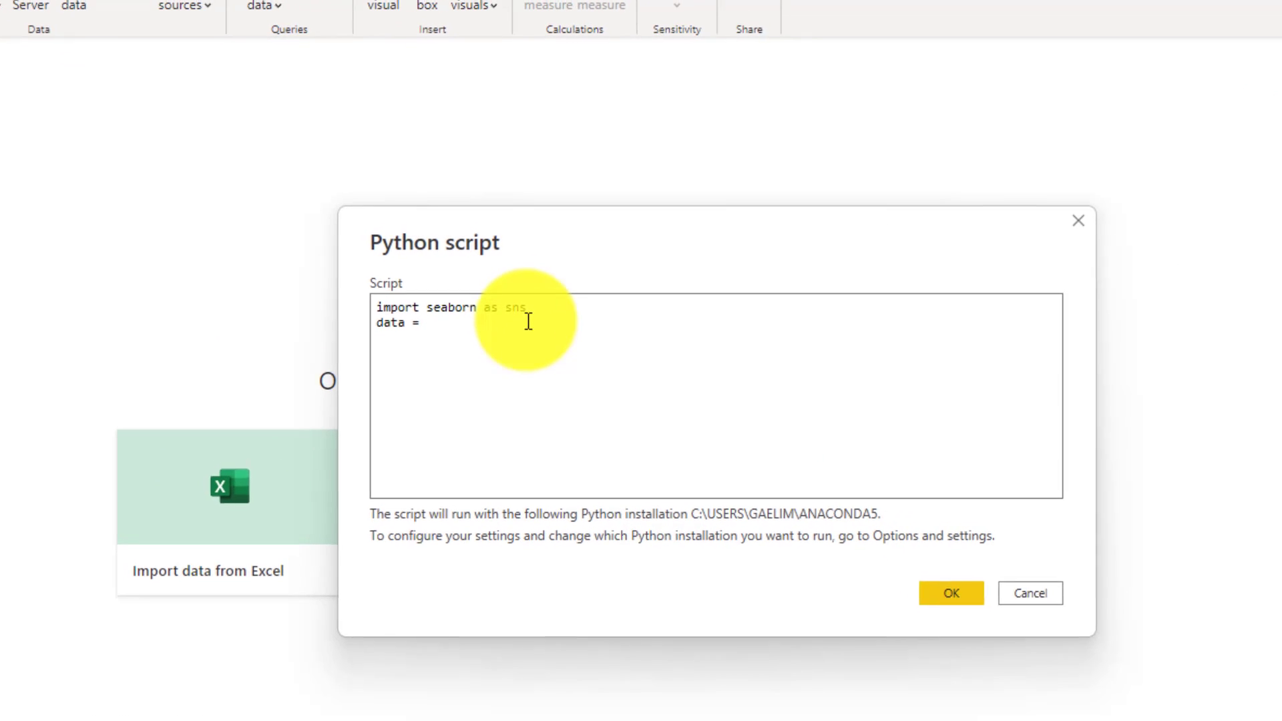
{"action": "type", "text": " sns.loa"}
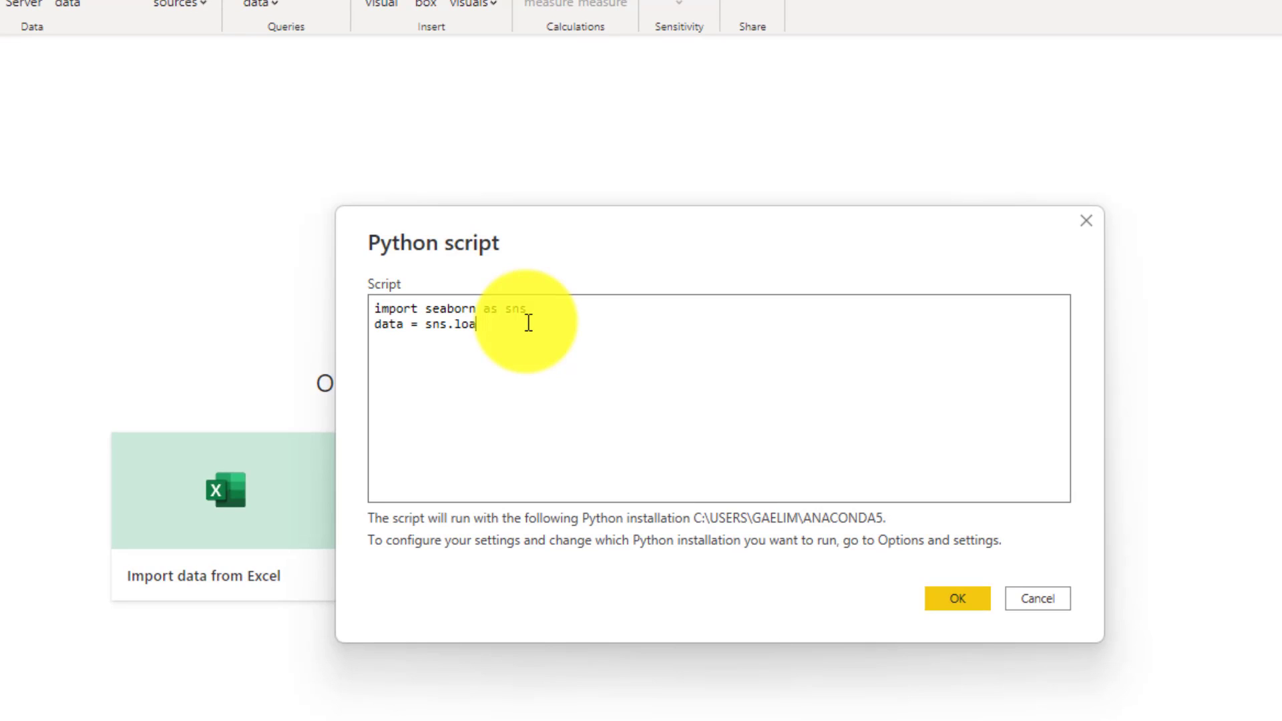
{"action": "type", "text": "d_dat"}
{"action": "type", "text": "aset('"}
{"action": "type", "text": "tips\""}
{"action": "type", "text": ")"}
{"action": "left_click", "coordinate": [591, 326]}
{"action": "key", "text": "BackSpace"}
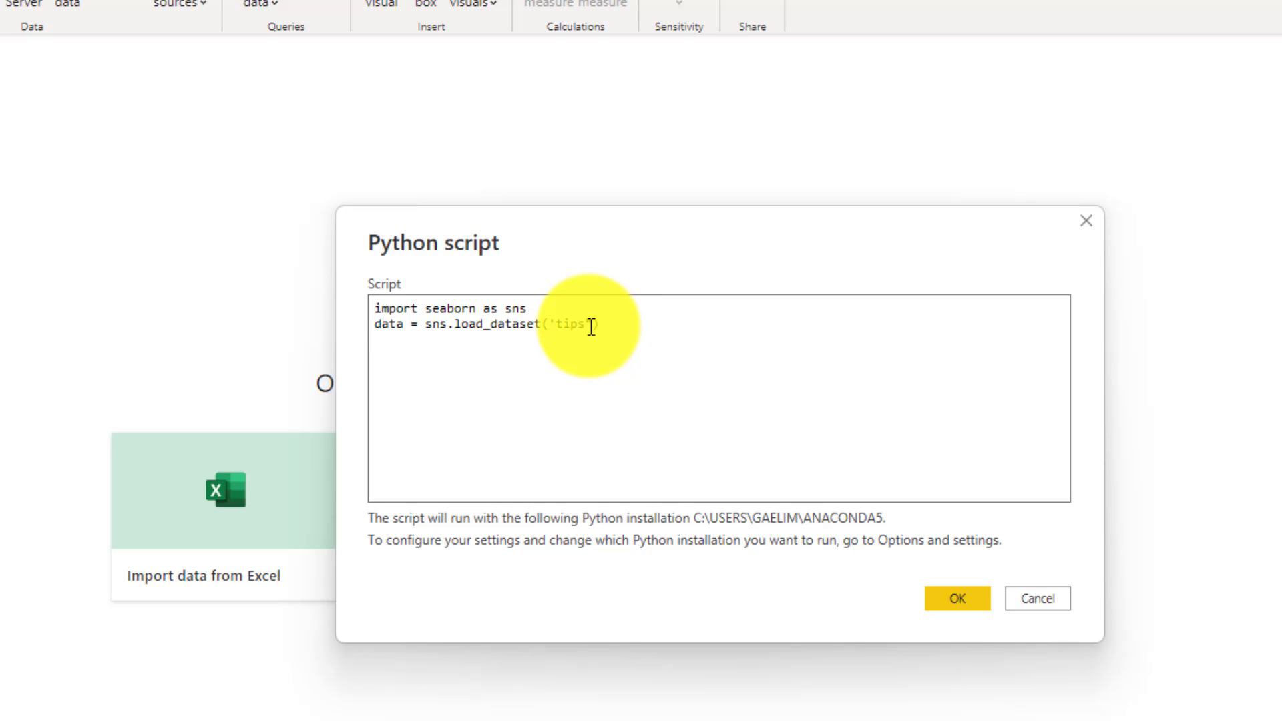
{"action": "type", "text": "')"}
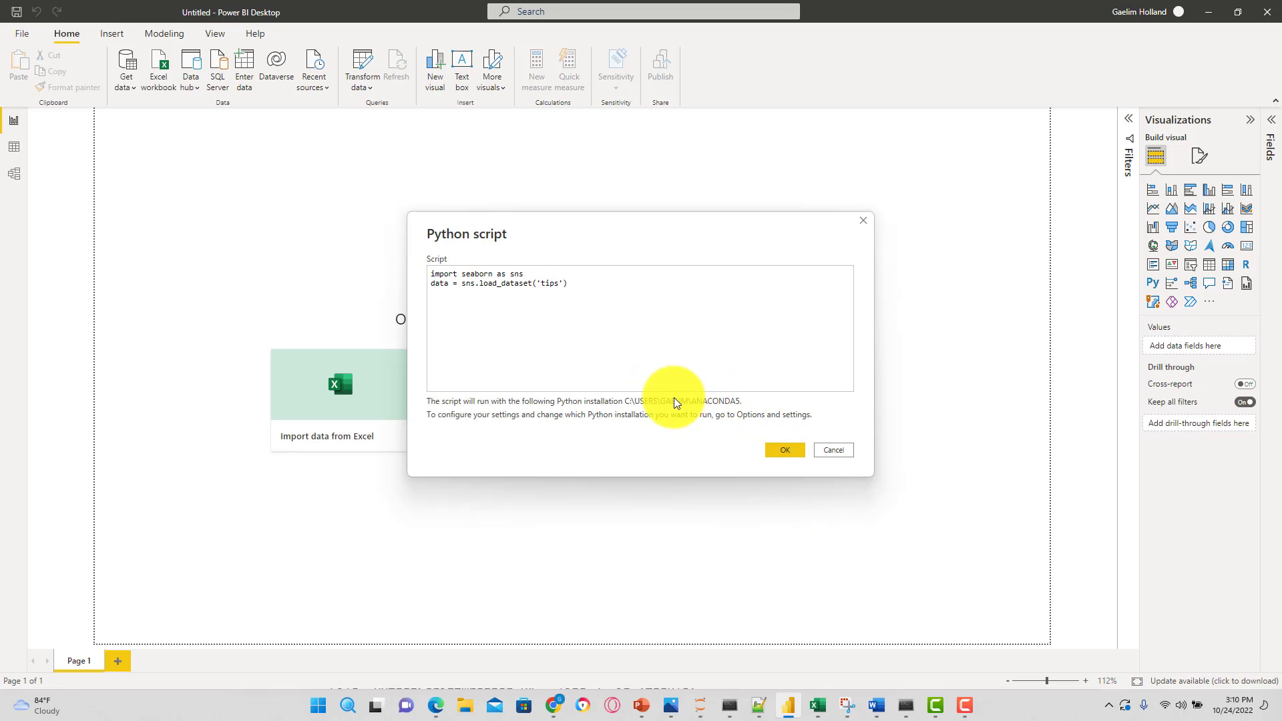
{"action": "left_click", "coordinate": [785, 453]}
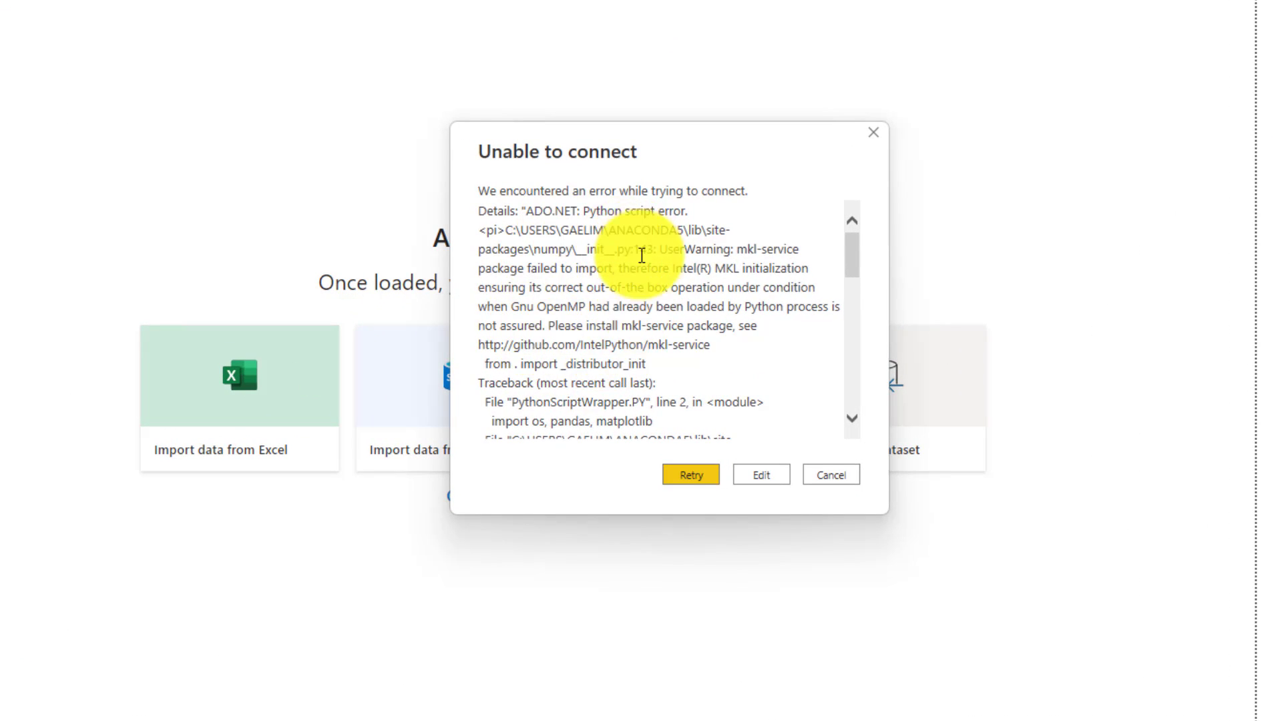
{"action": "scroll", "coordinate": [640, 301], "scroll_direction": "down", "scroll_amount": 2}
{"action": "scroll", "coordinate": [791, 311], "scroll_direction": "down", "scroll_amount": 1}
{"action": "scroll", "coordinate": [802, 305], "scroll_direction": "down", "scroll_amount": 2}
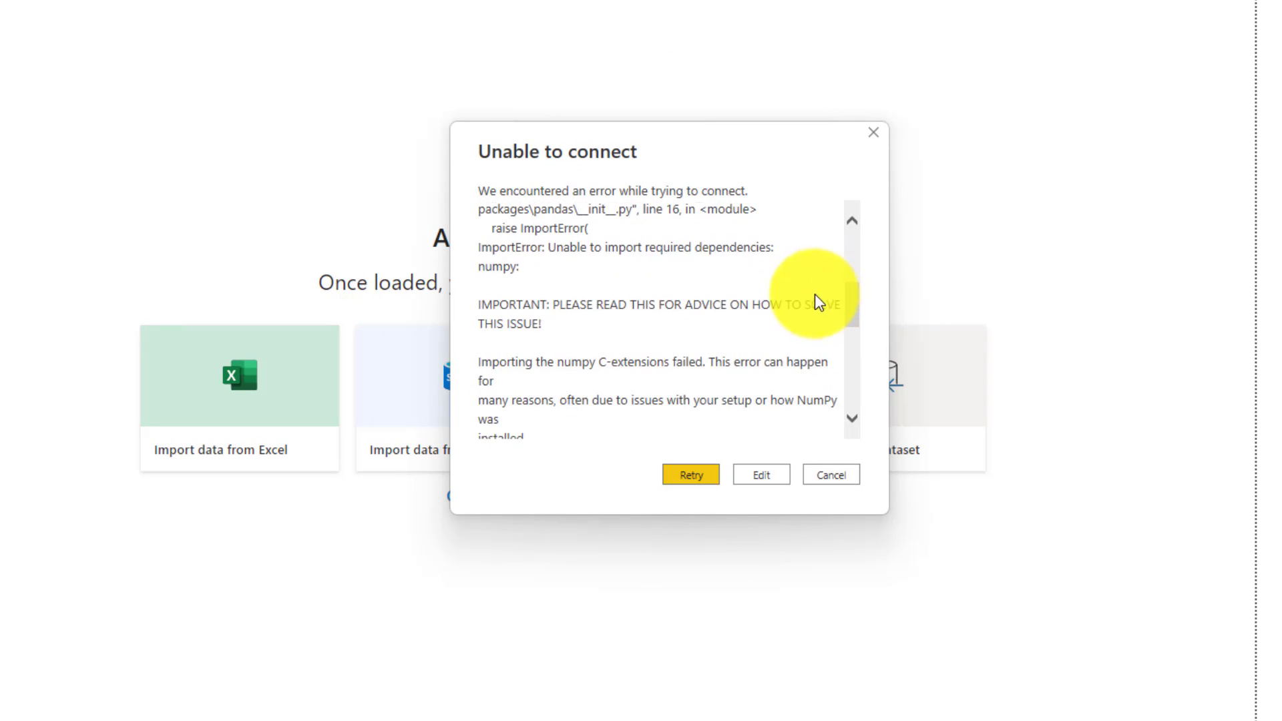
{"action": "scroll", "coordinate": [801, 306], "scroll_direction": "down", "scroll_amount": 3}
{"action": "scroll", "coordinate": [811, 315], "scroll_direction": "up", "scroll_amount": 1}
{"action": "scroll", "coordinate": [826, 327], "scroll_direction": "up", "scroll_amount": 2}
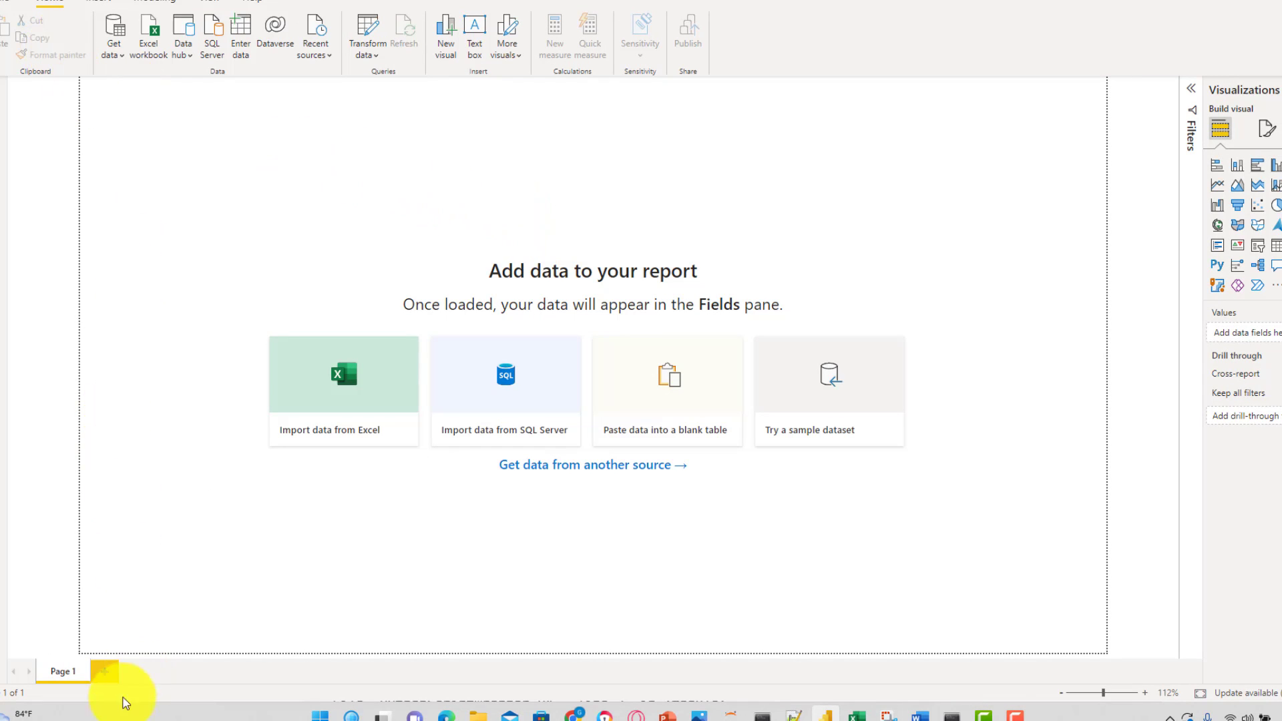
- Launch Anaconda Prompt from Windows search and run 'conda activate'
{"action": "left_click", "coordinate": [318, 715]}
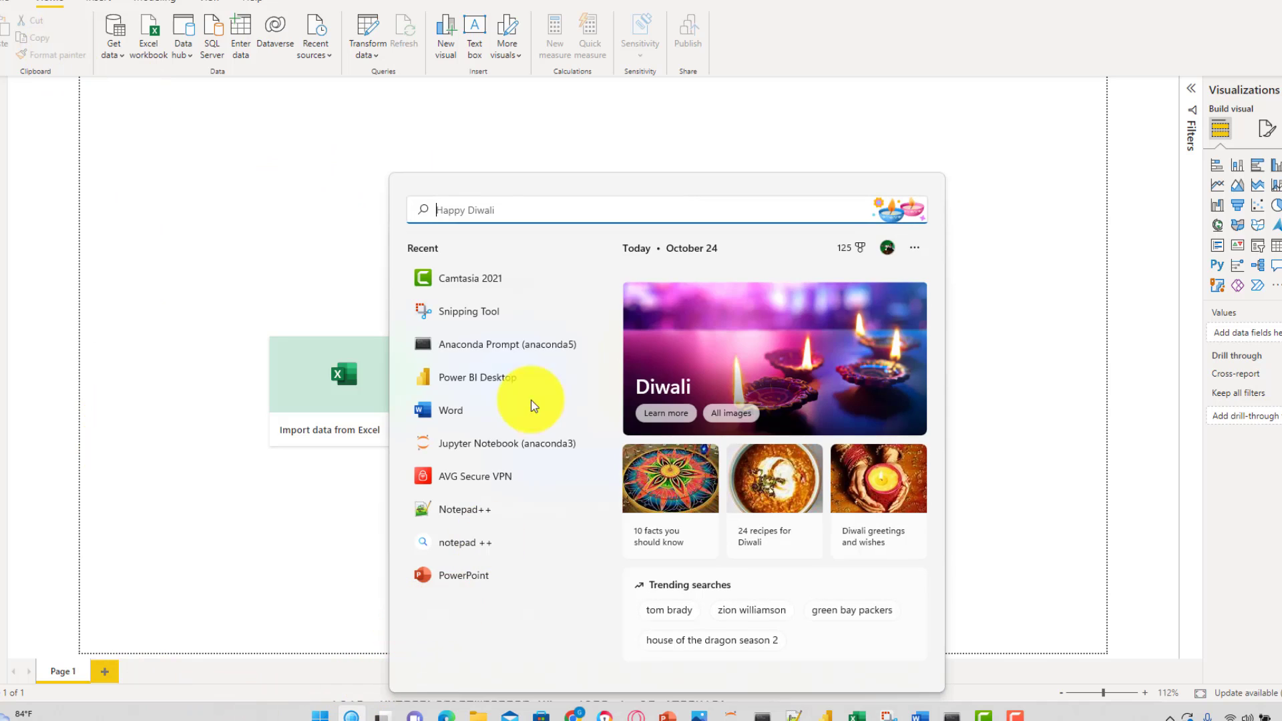
{"action": "type", "text": "ana"}
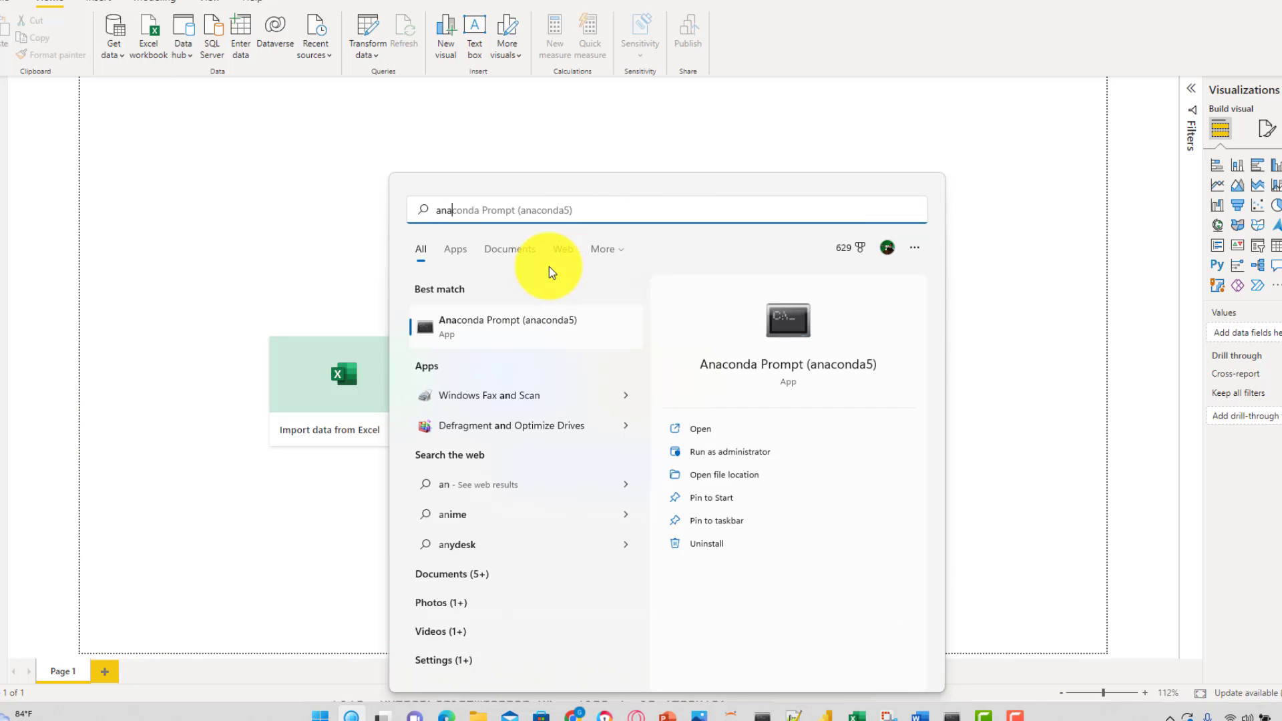
{"action": "left_click", "coordinate": [561, 320]}
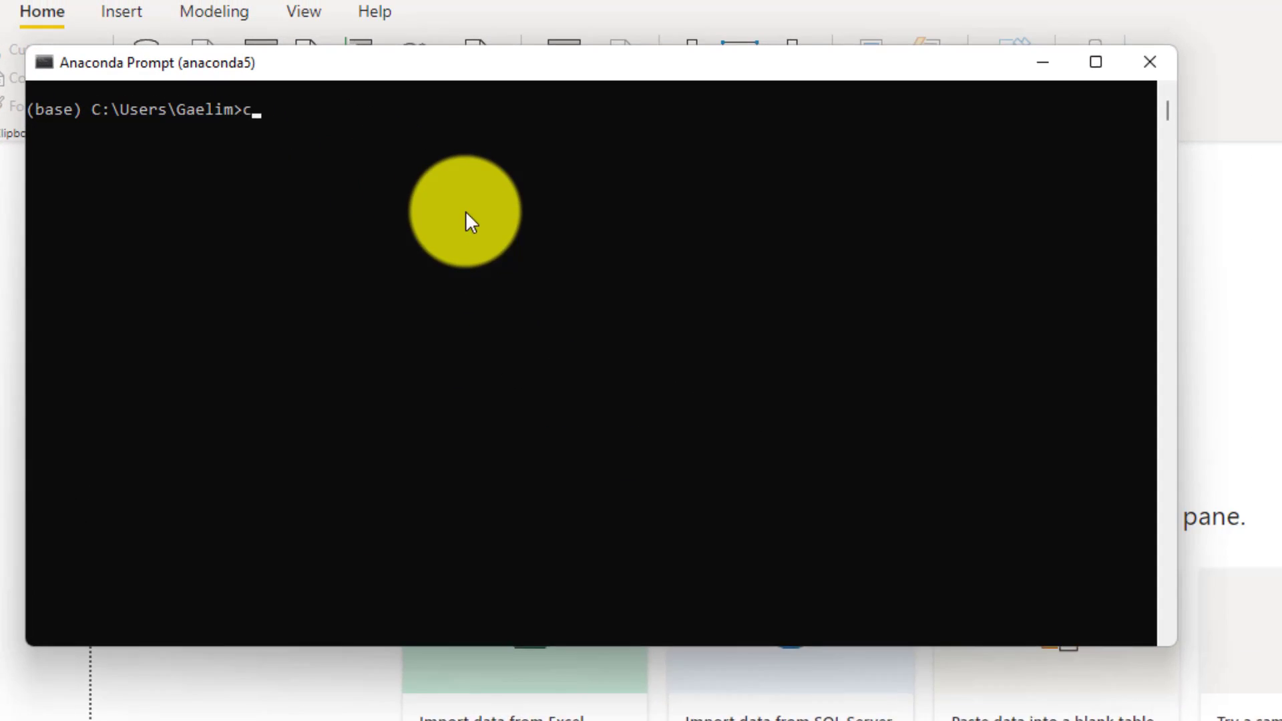
{"action": "type", "text": "co"}
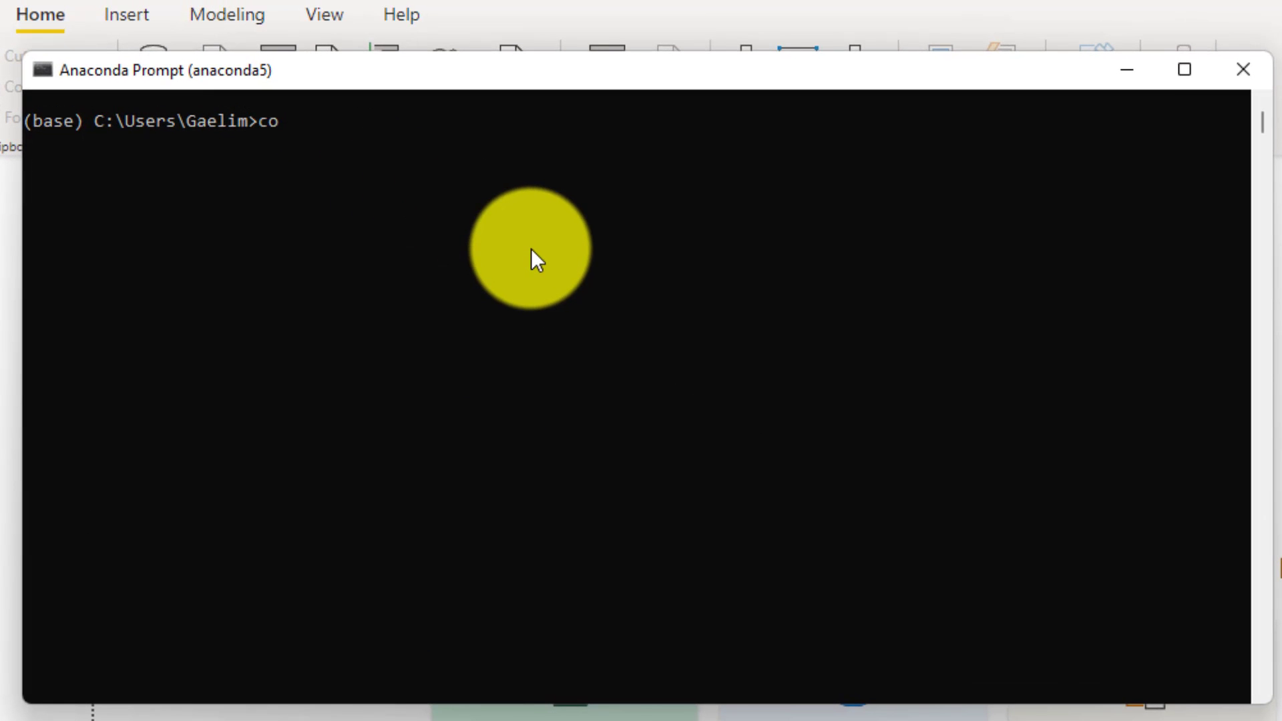
{"action": "type", "text": "nda ac"}
{"action": "type", "text": "tiva"}
{"action": "type", "text": "te"}
{"action": "key", "text": "Return"}
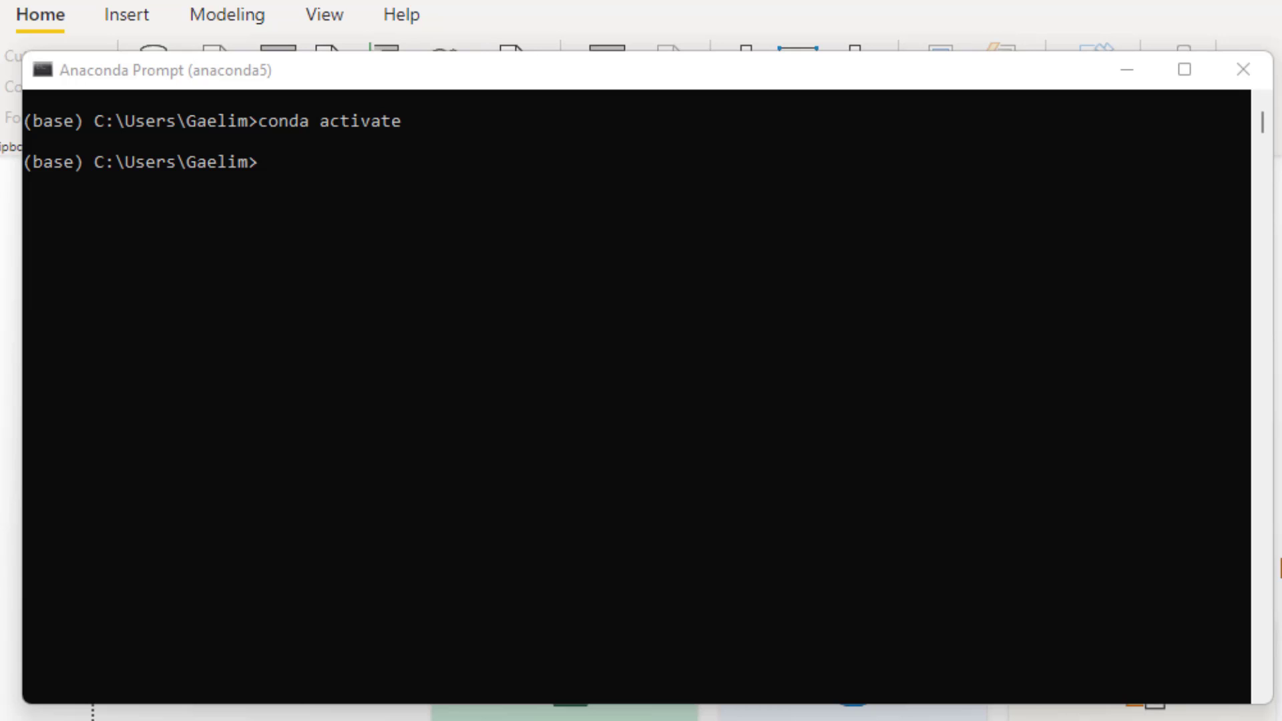
- Paste the quoted PBIDesktop.exe path and launch Power BI Desktop from the activated environment
{"action": "left_click", "coordinate": [273, 175]}
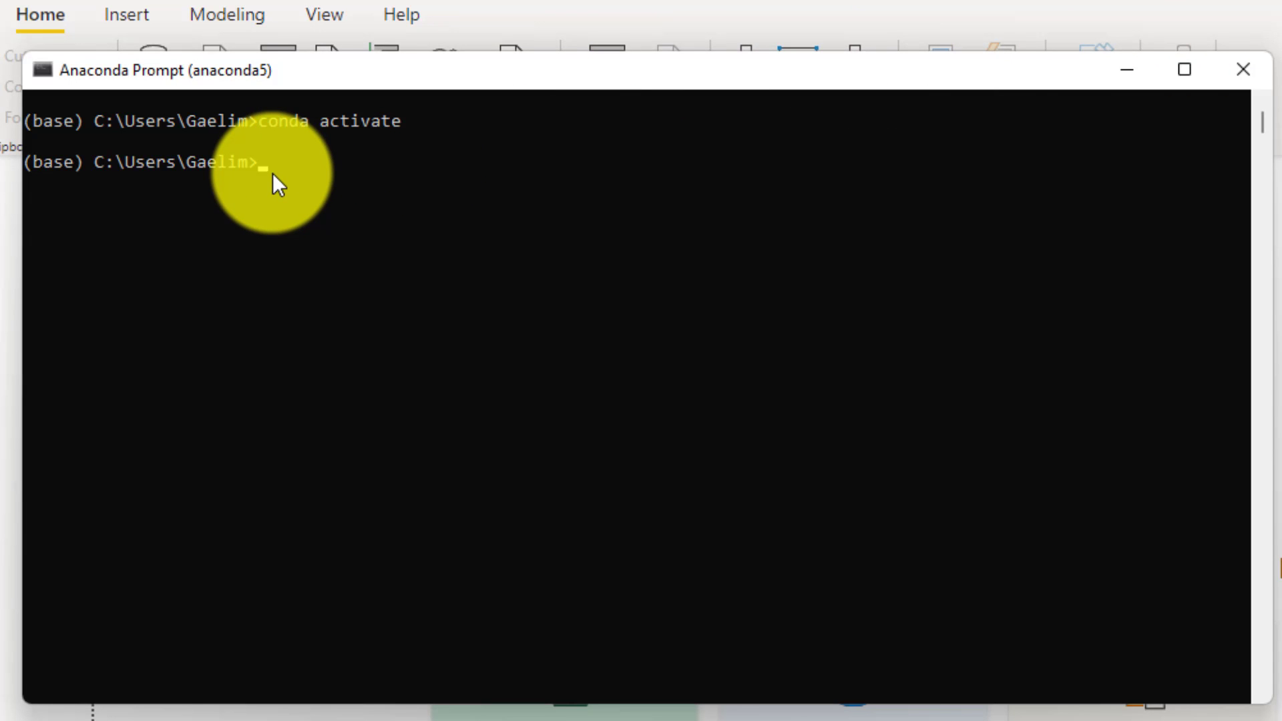
{"action": "type", "text": "\"C:\\Program Files\\Microsoft Power BI Desktop\\bin\\PBIDesktop.exe\""}
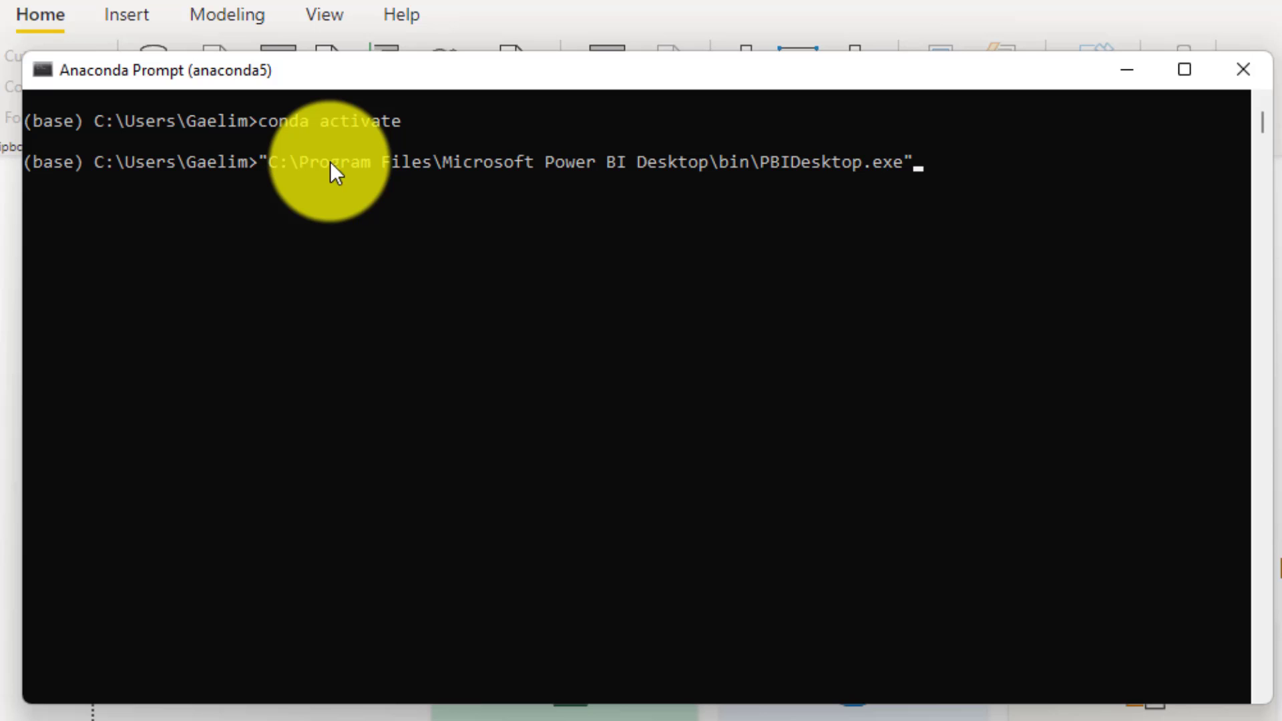
{"action": "key", "text": "Return"}
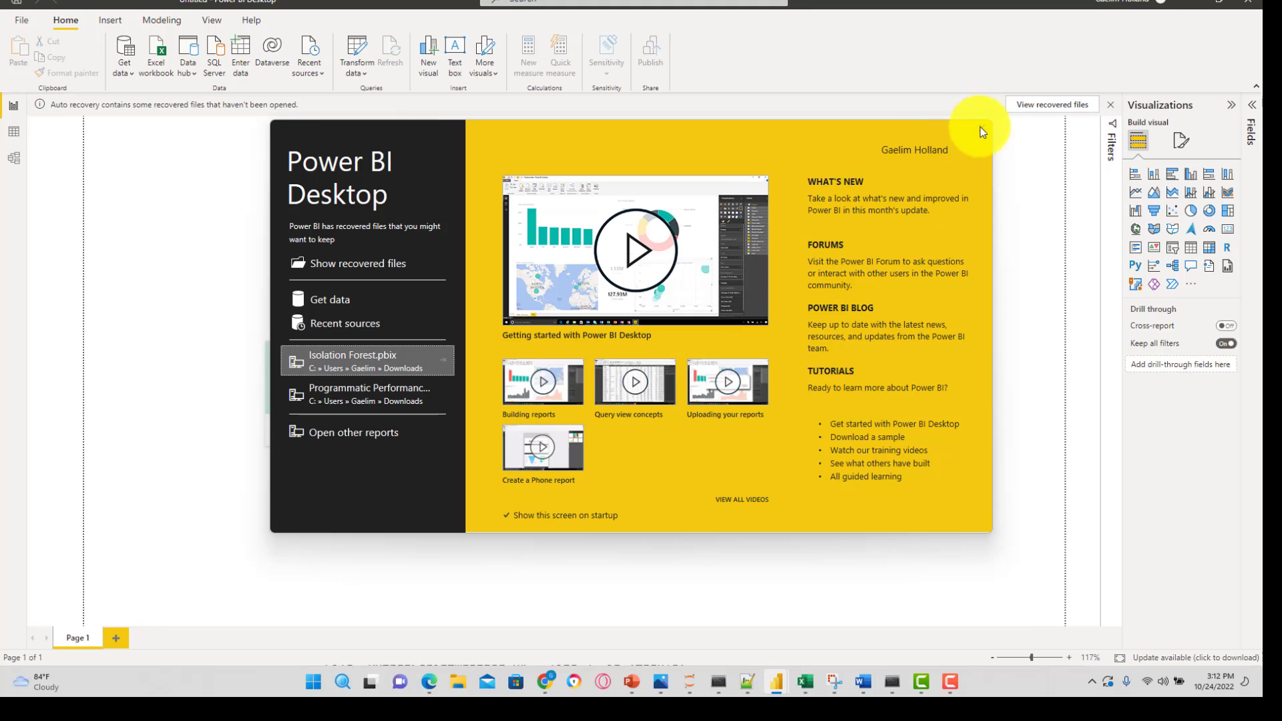
- Dismiss the start screen and auto-recovery notice, keeping recovered files to view later
{"action": "left_click", "coordinate": [980, 127]}
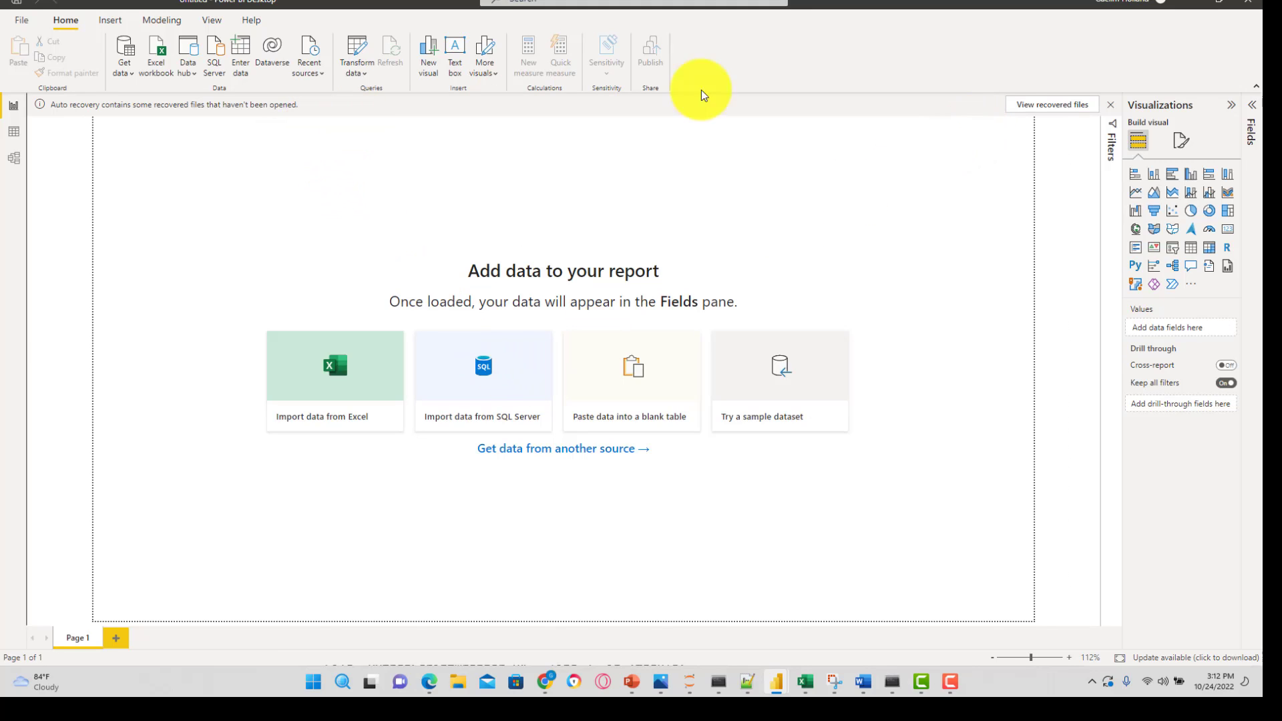
{"action": "left_click", "coordinate": [1110, 105]}
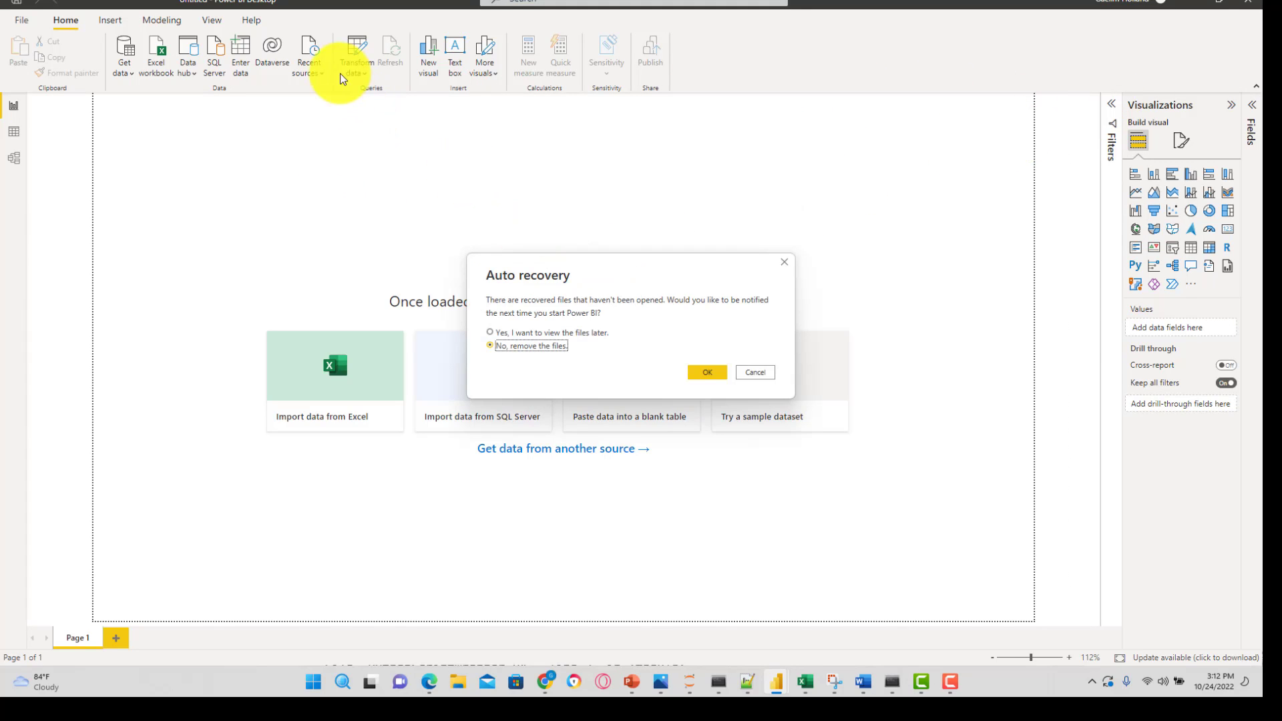
{"action": "left_click", "coordinate": [570, 331]}
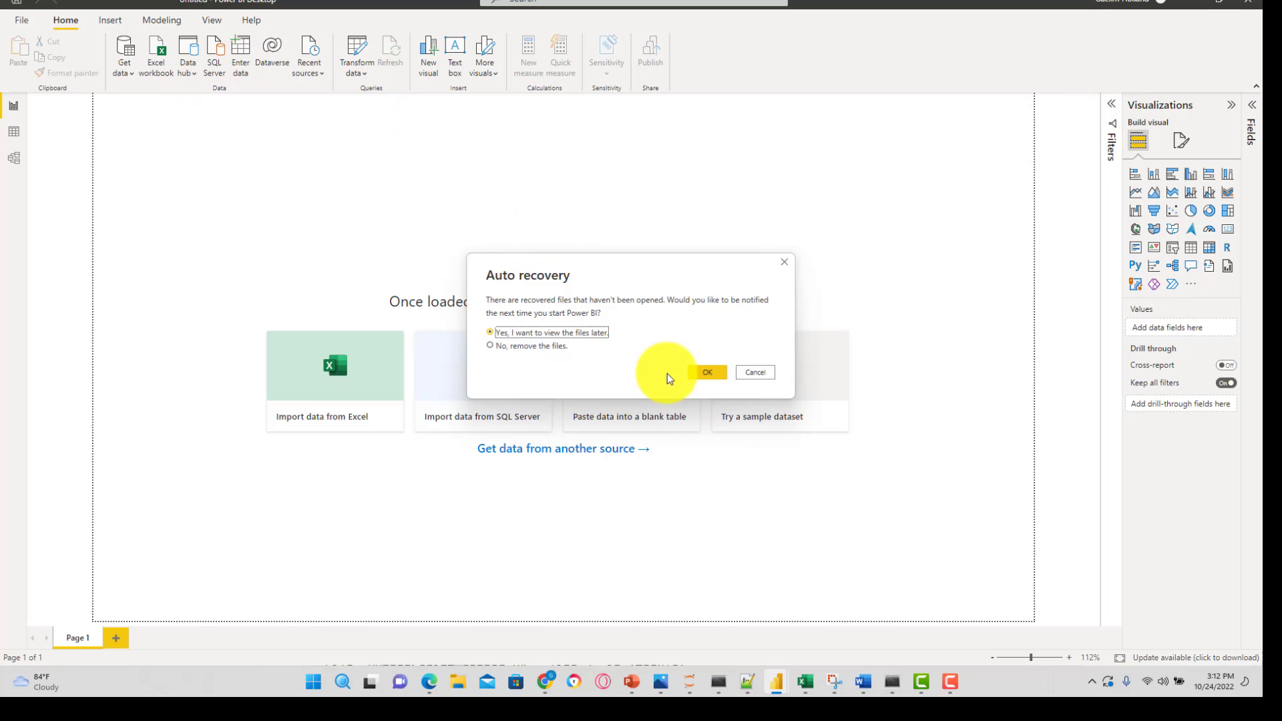
{"action": "left_click", "coordinate": [707, 373]}
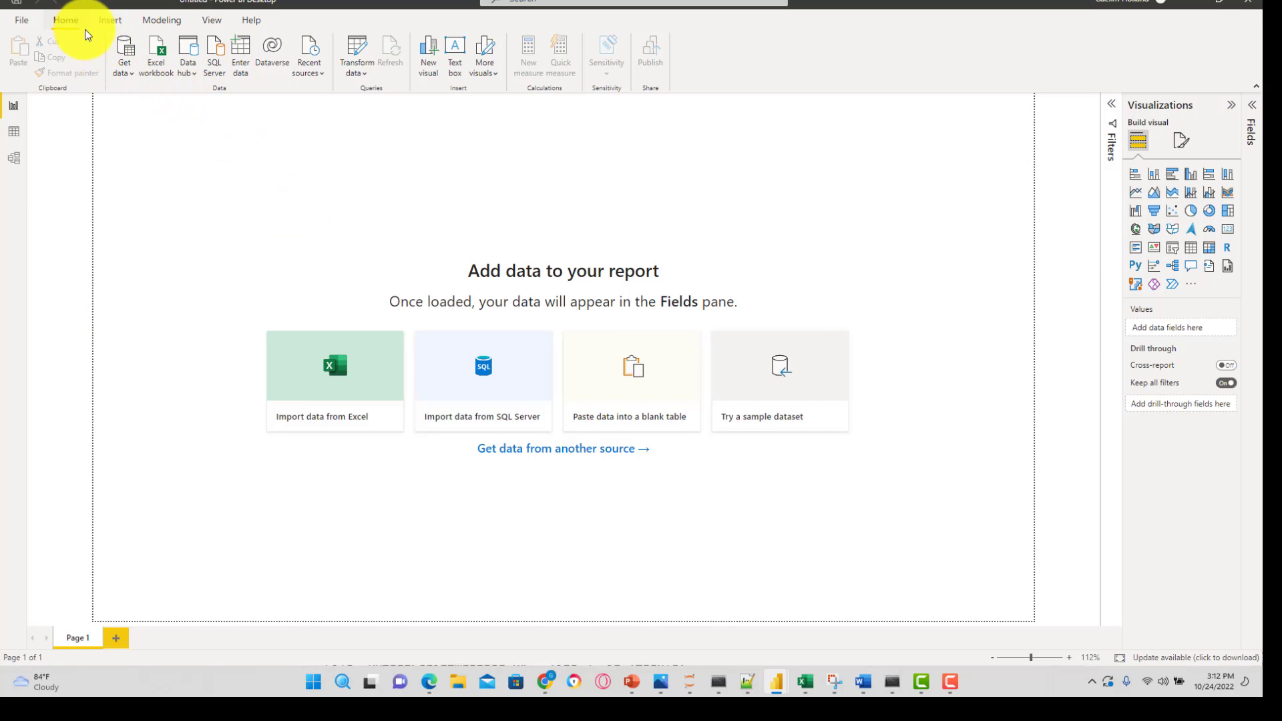
- Bring up the full Get Data connector catalogue
{"action": "left_click", "coordinate": [124, 67]}
{"action": "left_click", "coordinate": [174, 354]}
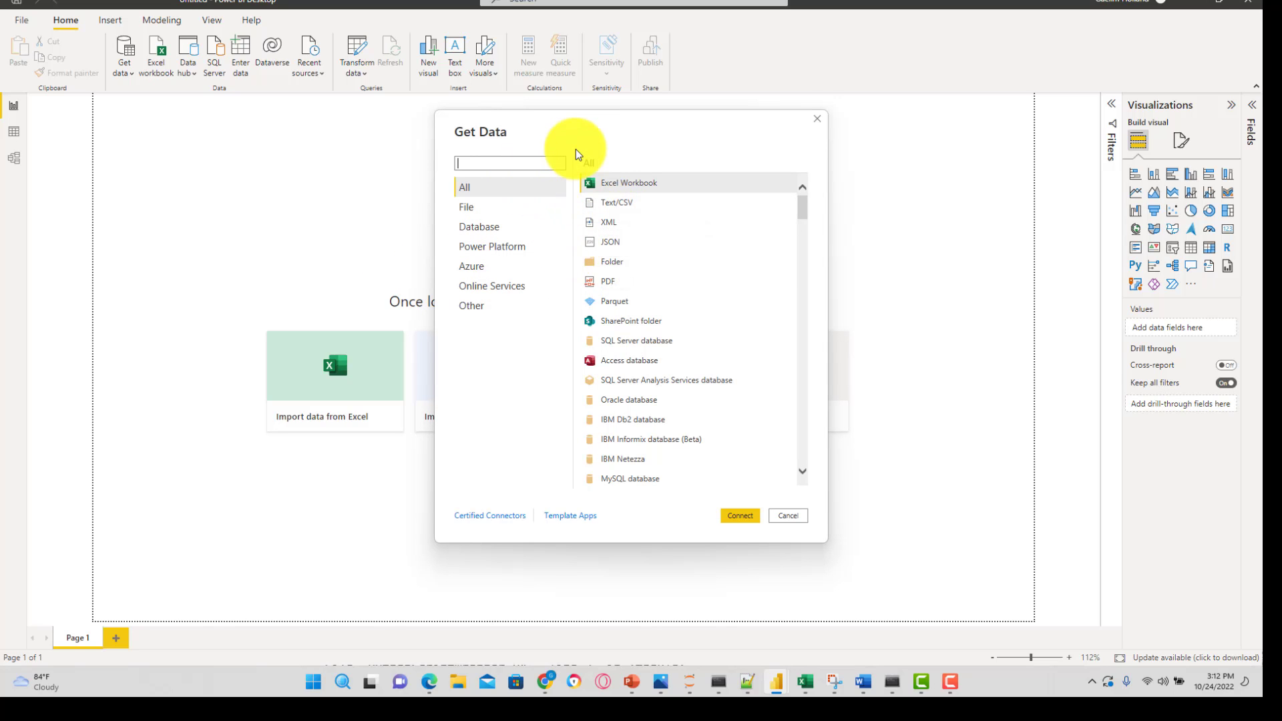
{"action": "type", "text": "python"}
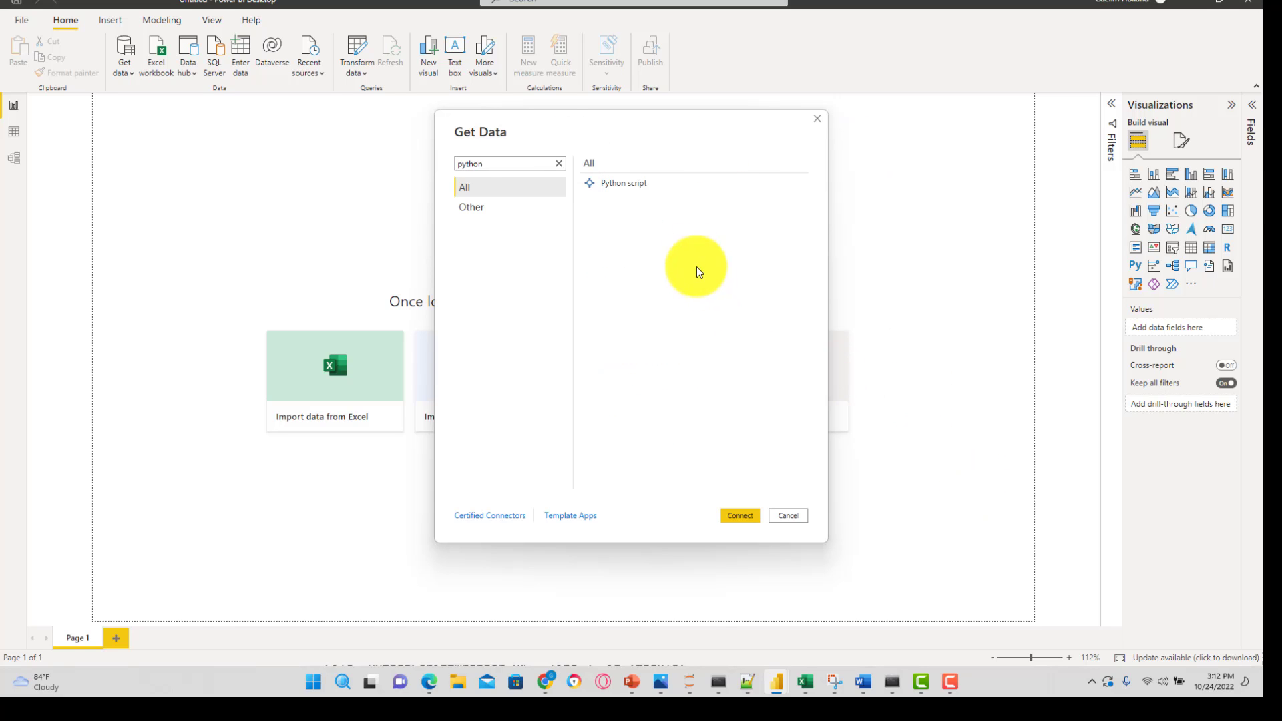
- Run a Python script source that imports seaborn and loads the tips dataset
{"action": "double_click", "coordinate": [642, 187]}
{"action": "type", "text": "data ="}
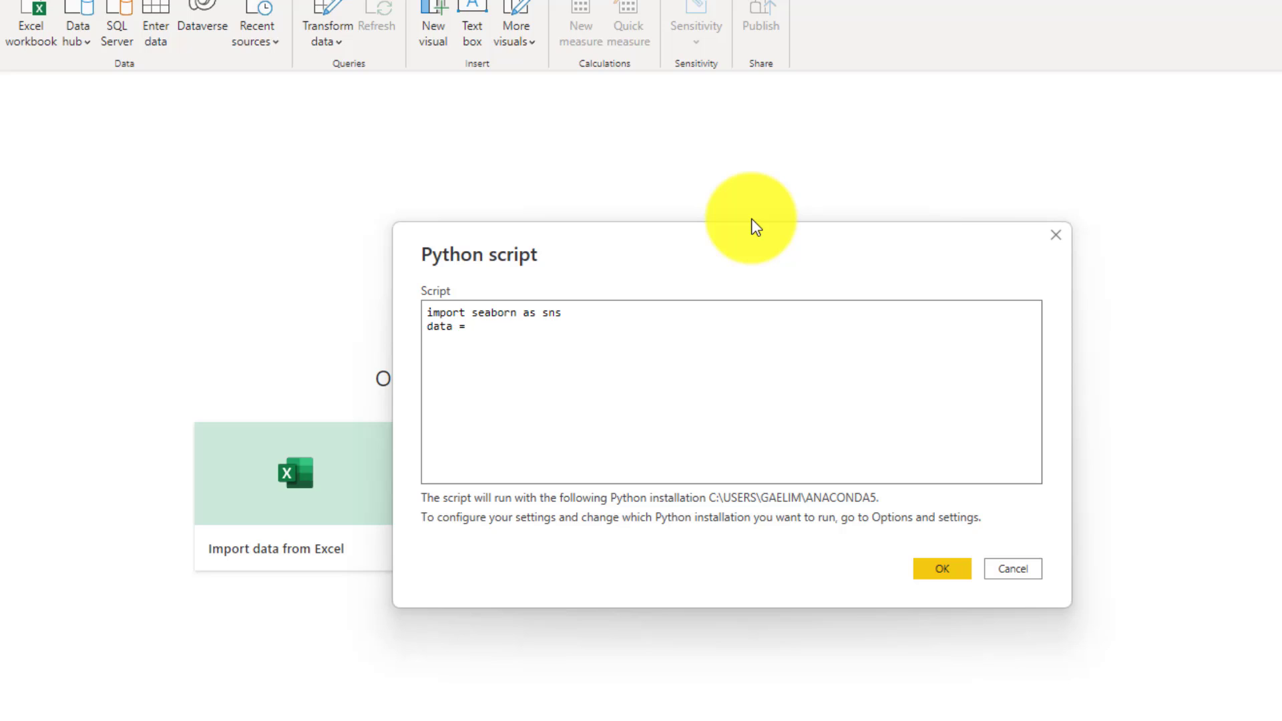
{"action": "type", "text": "sns.load_dataset('tip"}
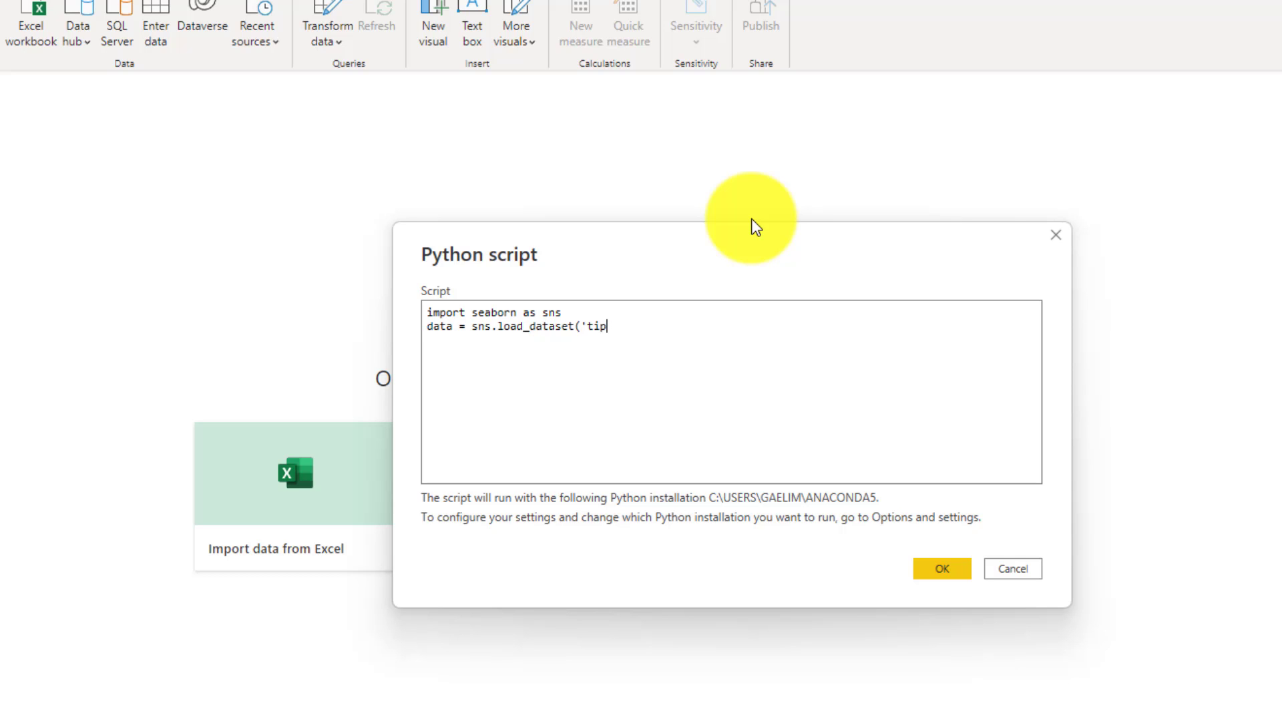
{"action": "type", "text": "s')"}
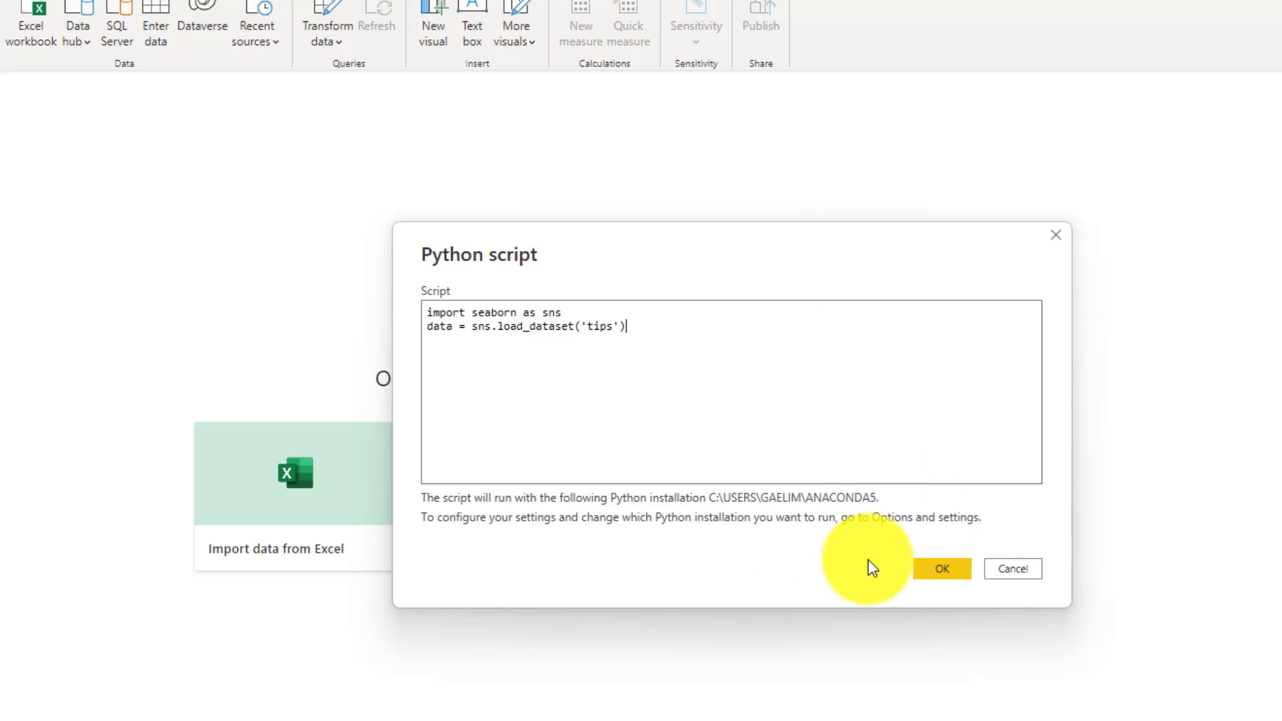
{"action": "left_click", "coordinate": [940, 567]}
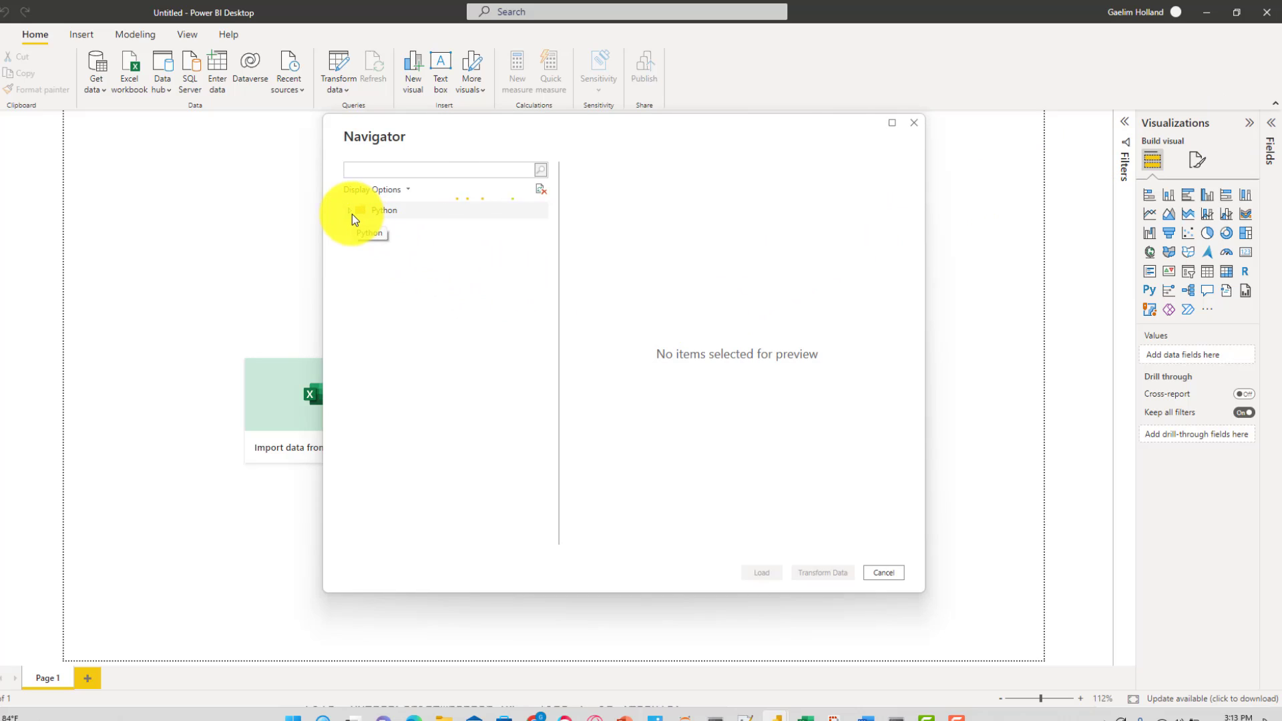
- Expand the Python node in Navigator, check the 'data' table and load it into the report
{"action": "left_click", "coordinate": [351, 213]}
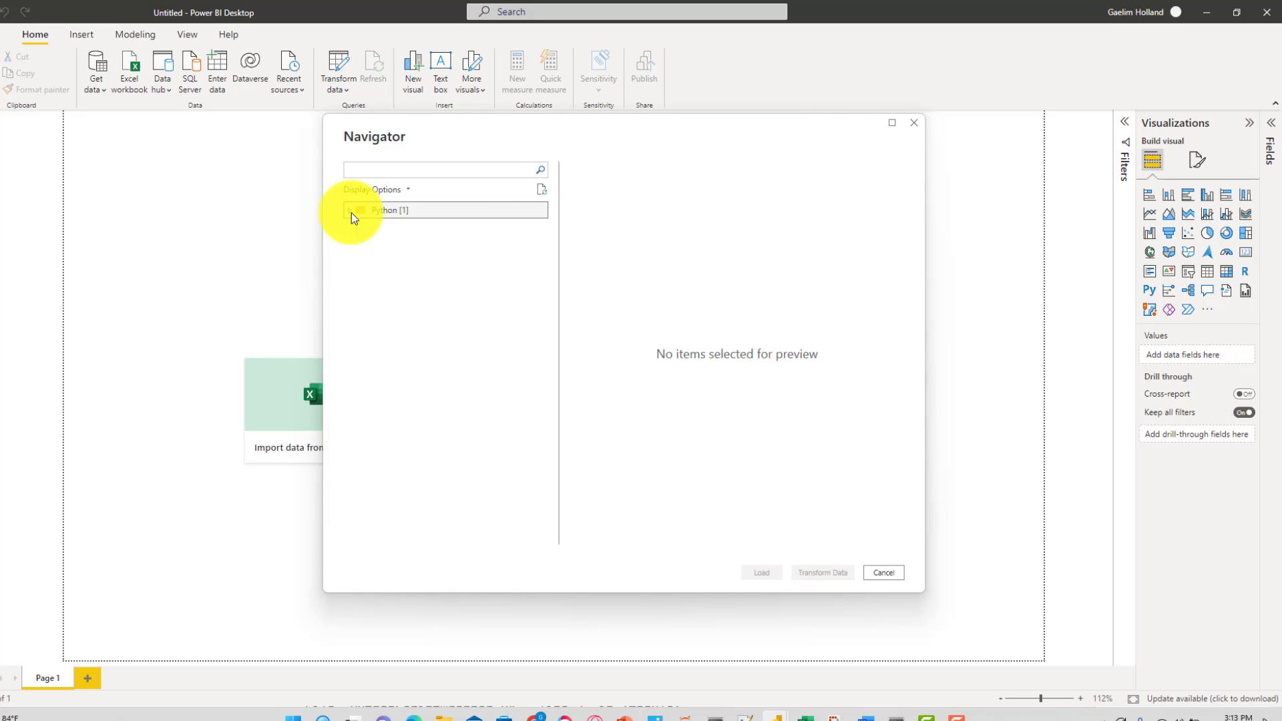
{"action": "left_click", "coordinate": [365, 227]}
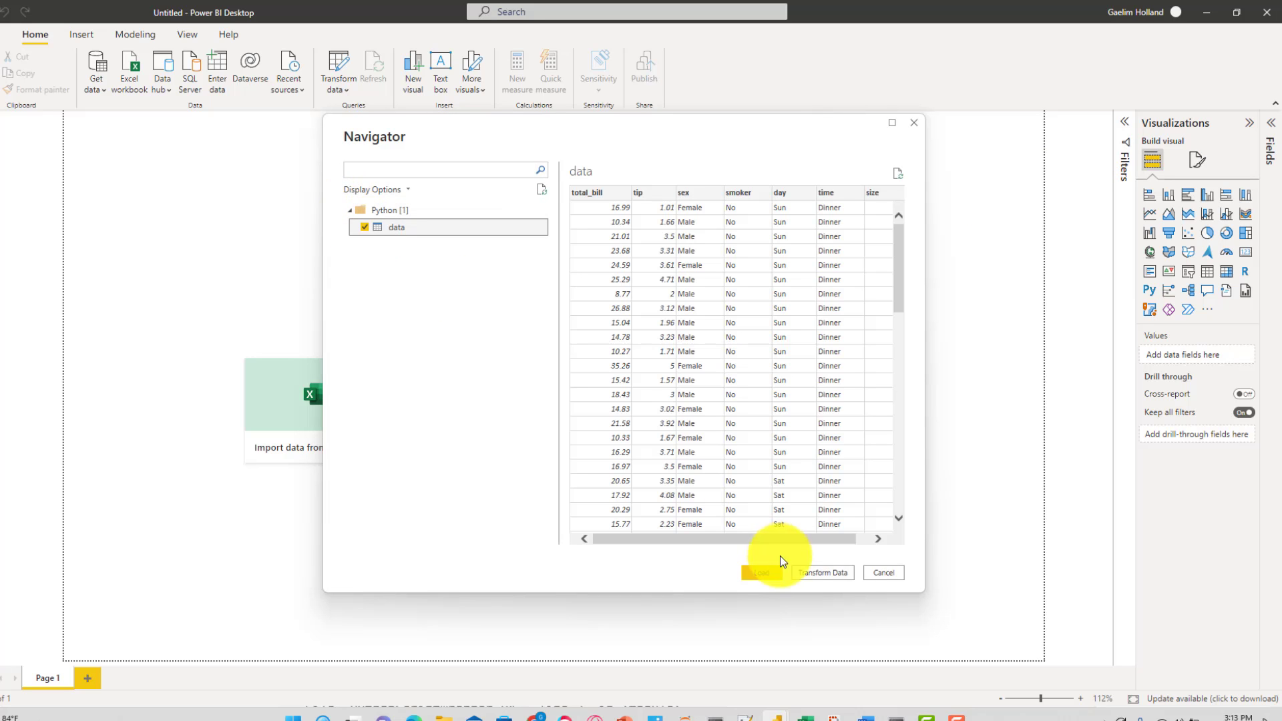
{"action": "left_click", "coordinate": [764, 573]}
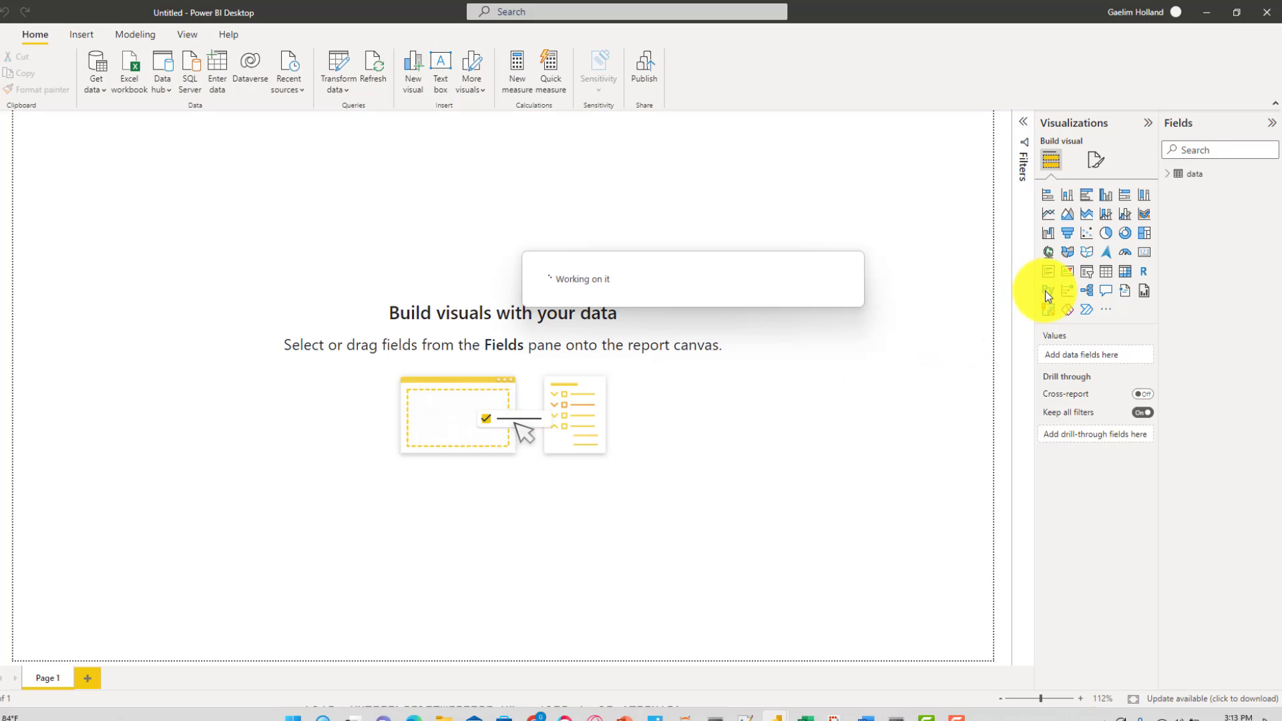
- Add an enlarged Python visual with script visuals enabled and feed it the data table's fields
{"action": "left_click", "coordinate": [1048, 291]}
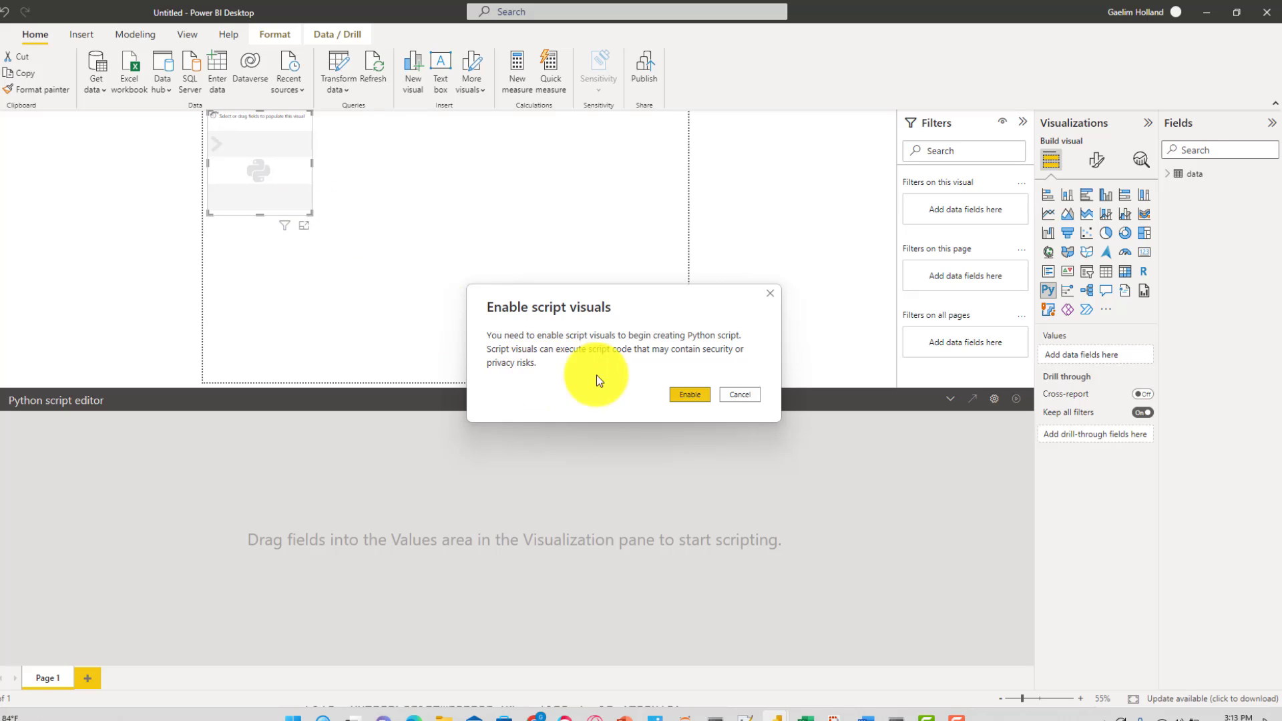
{"action": "left_click", "coordinate": [689, 394]}
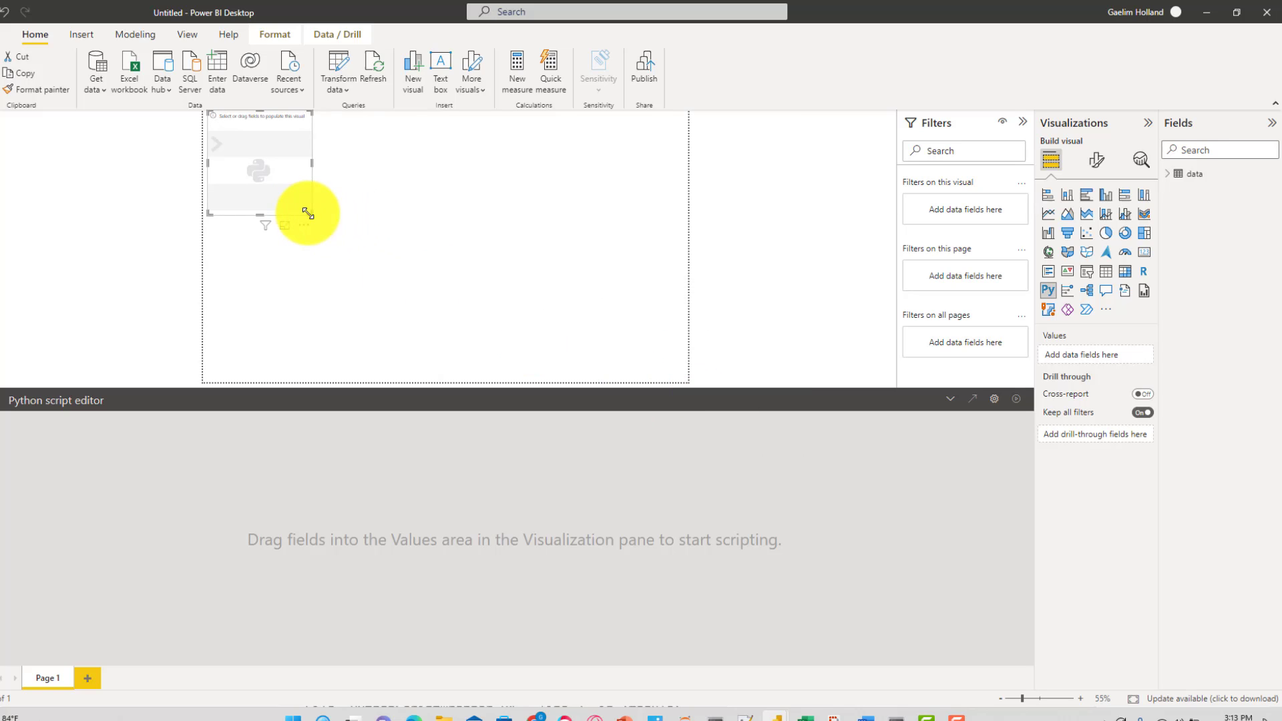
{"action": "left_click_drag", "start_coordinate": [308, 215], "coordinate": [403, 267]}
{"action": "left_click", "coordinate": [1169, 175]}
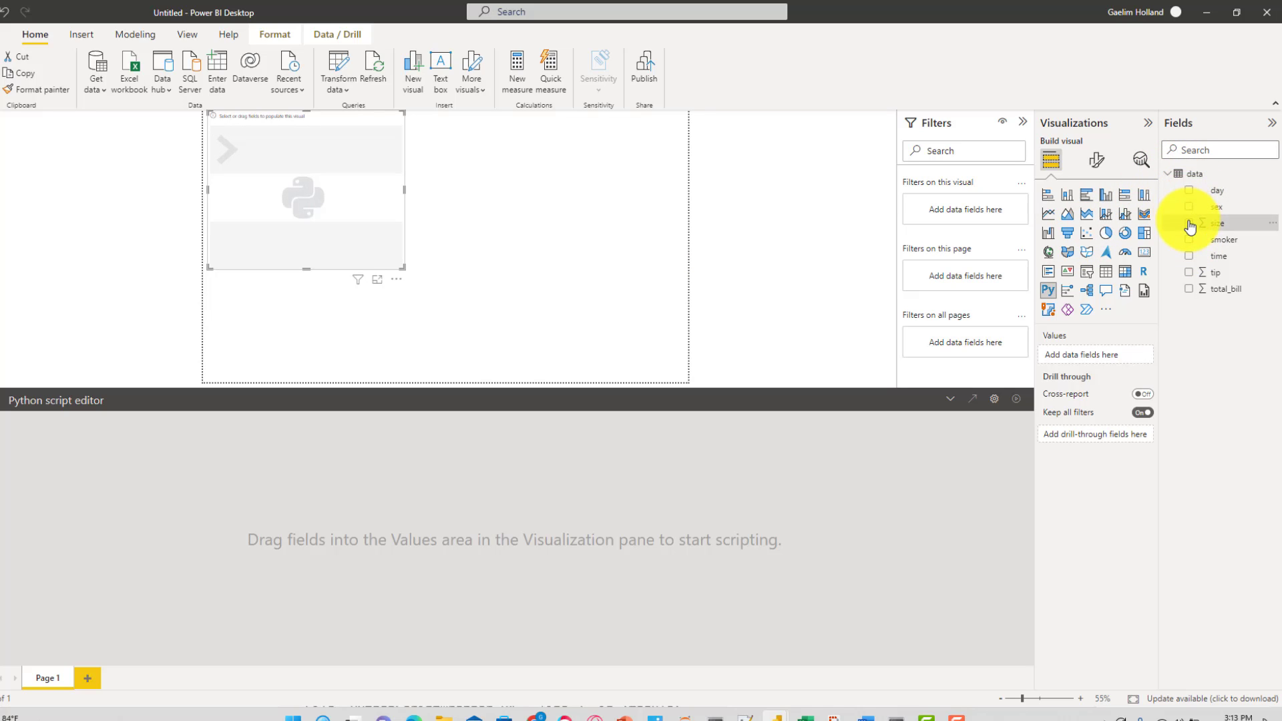
{"action": "left_click", "coordinate": [1190, 224]}
- Add the remaining fields and write the seaborn and matplotlib.pyplot import lines
{"action": "left_click", "coordinate": [1178, 173]}
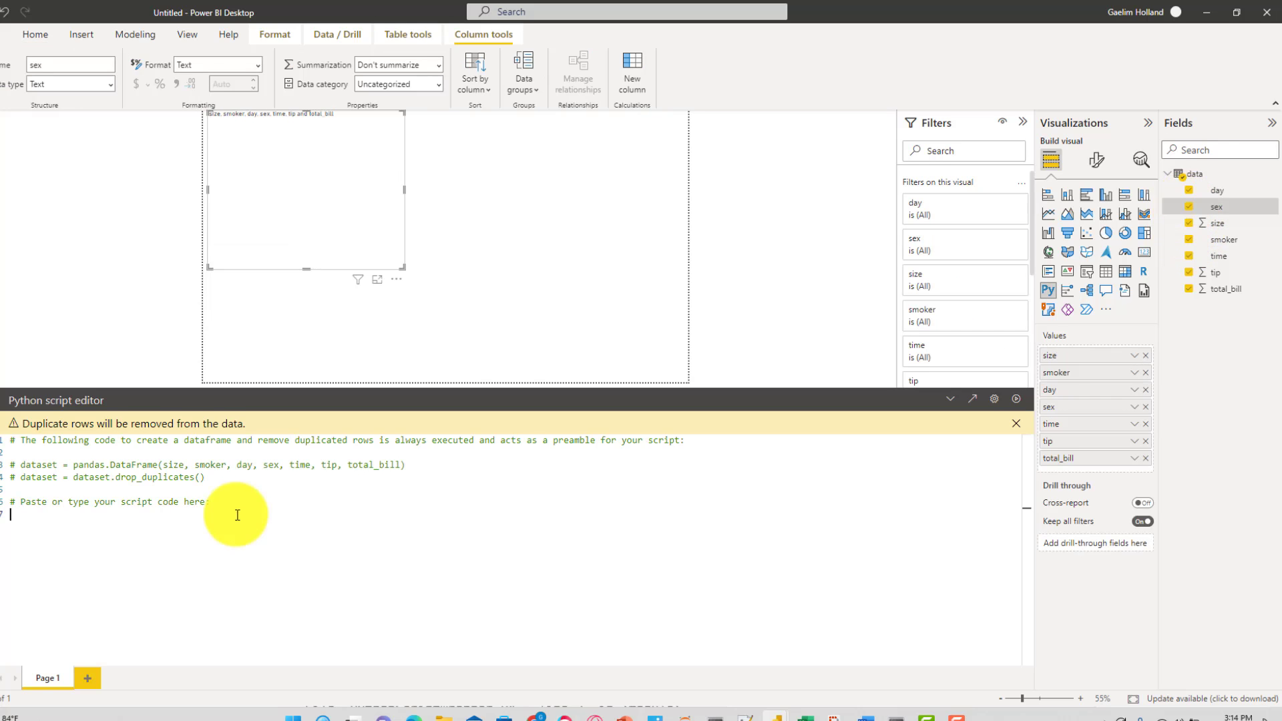
{"action": "type", "text": "im"}
{"action": "type", "text": "port "}
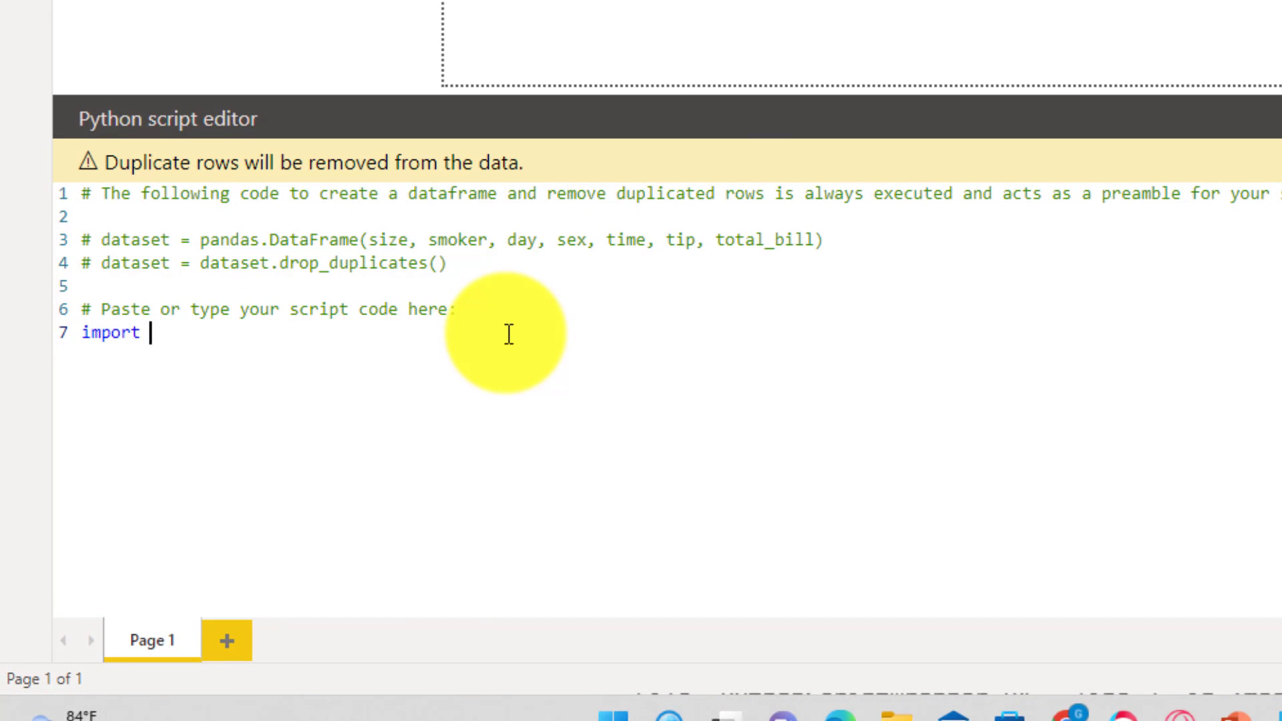
{"action": "type", "text": "seaborn as sns"}
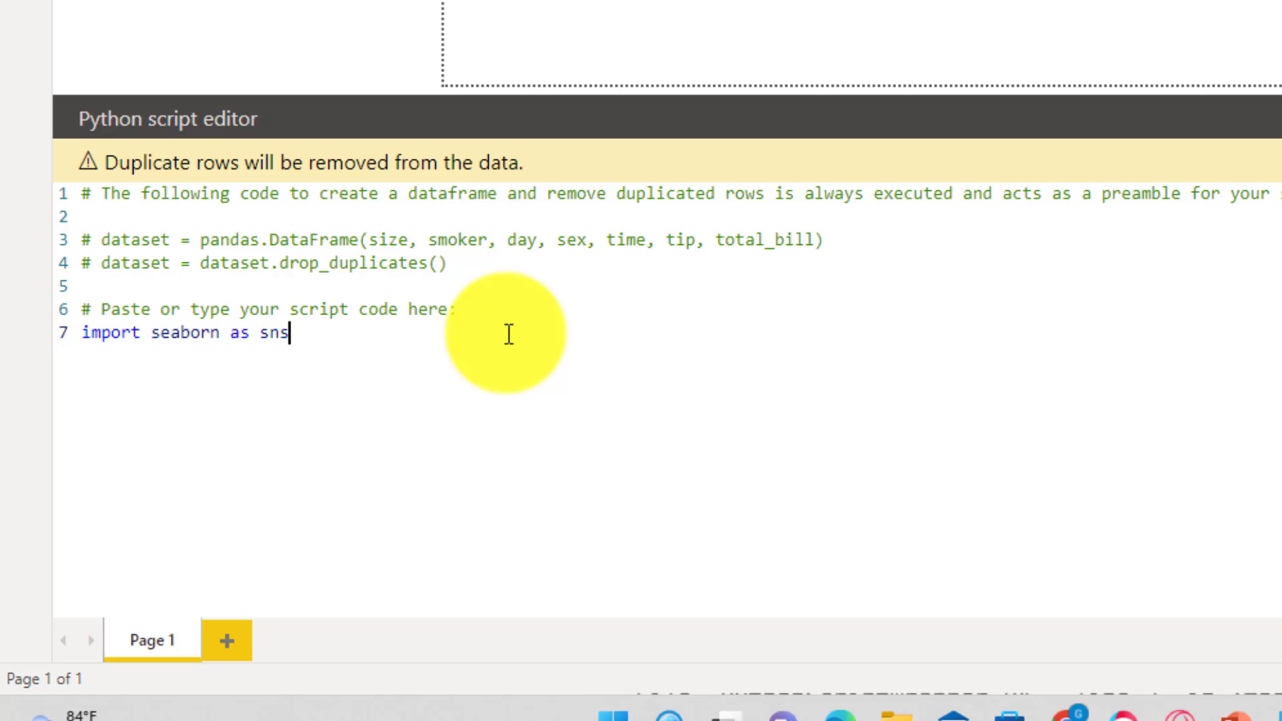
{"action": "key", "text": "Return"}
{"action": "type", "text": "vilo"}
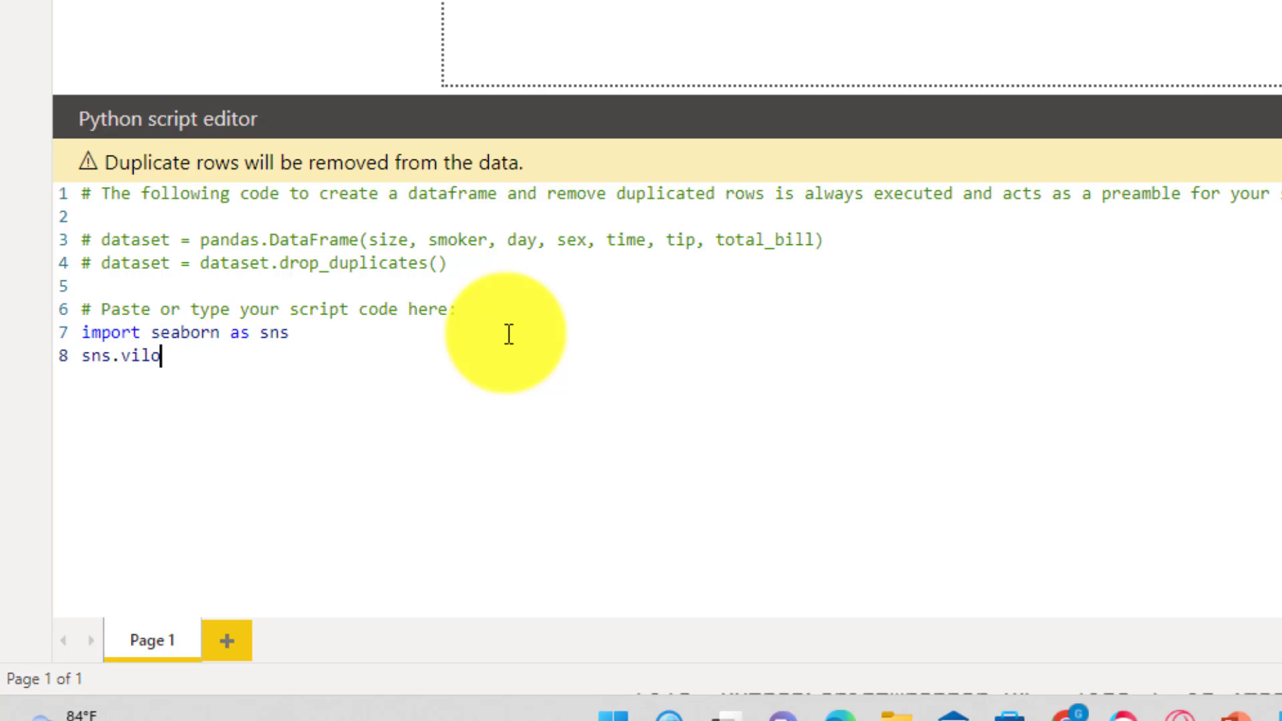
{"action": "type", "text": "inplot()dat"}
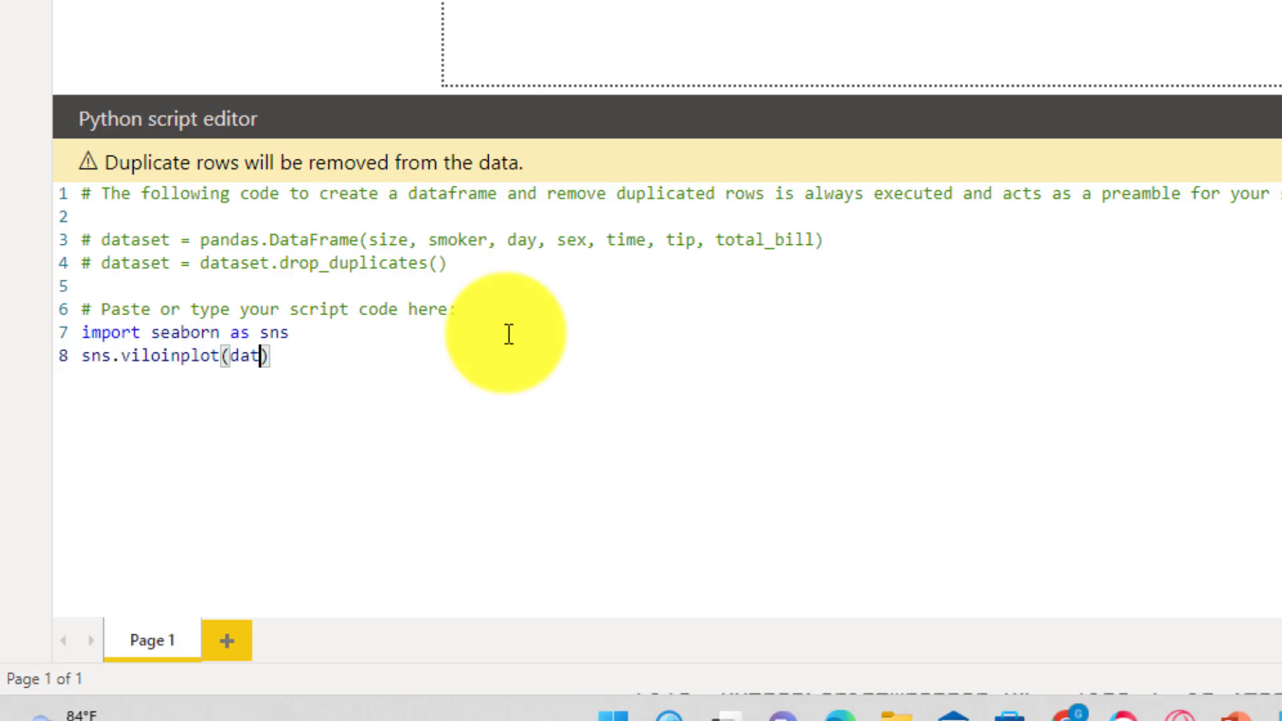
{"action": "type", "text": "aset[]''"}
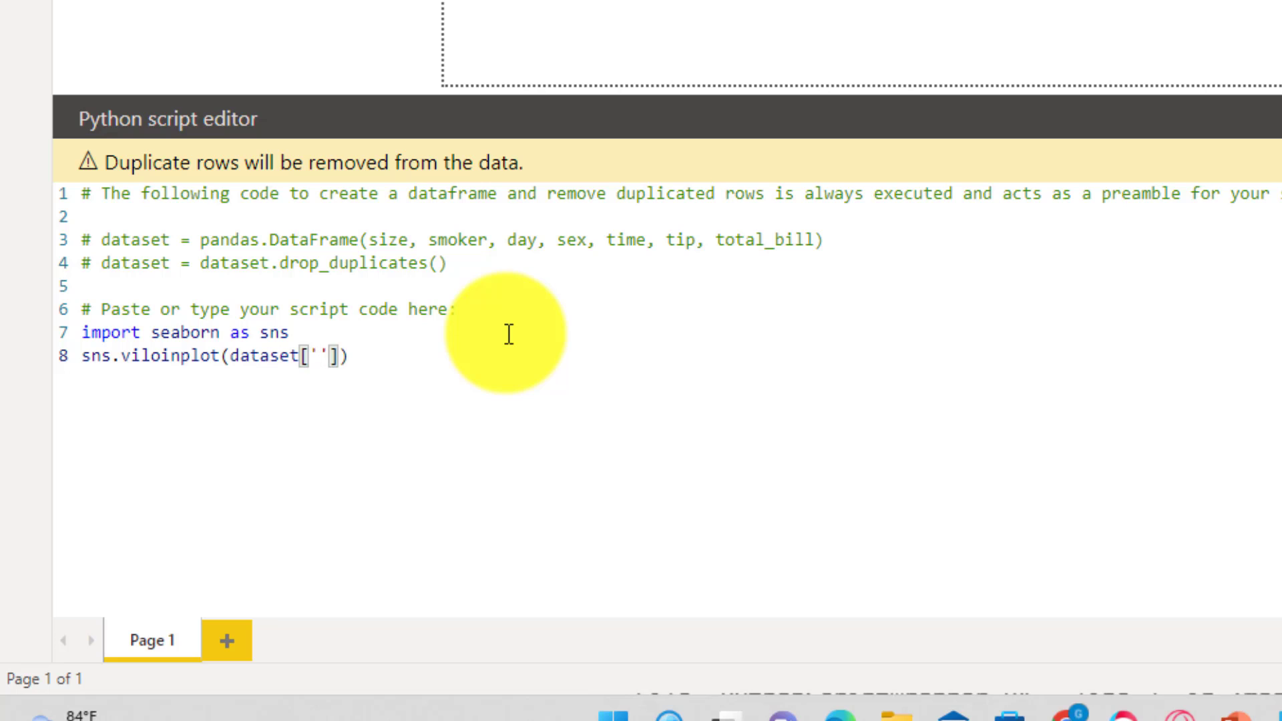
{"action": "type", "text": "tip"}
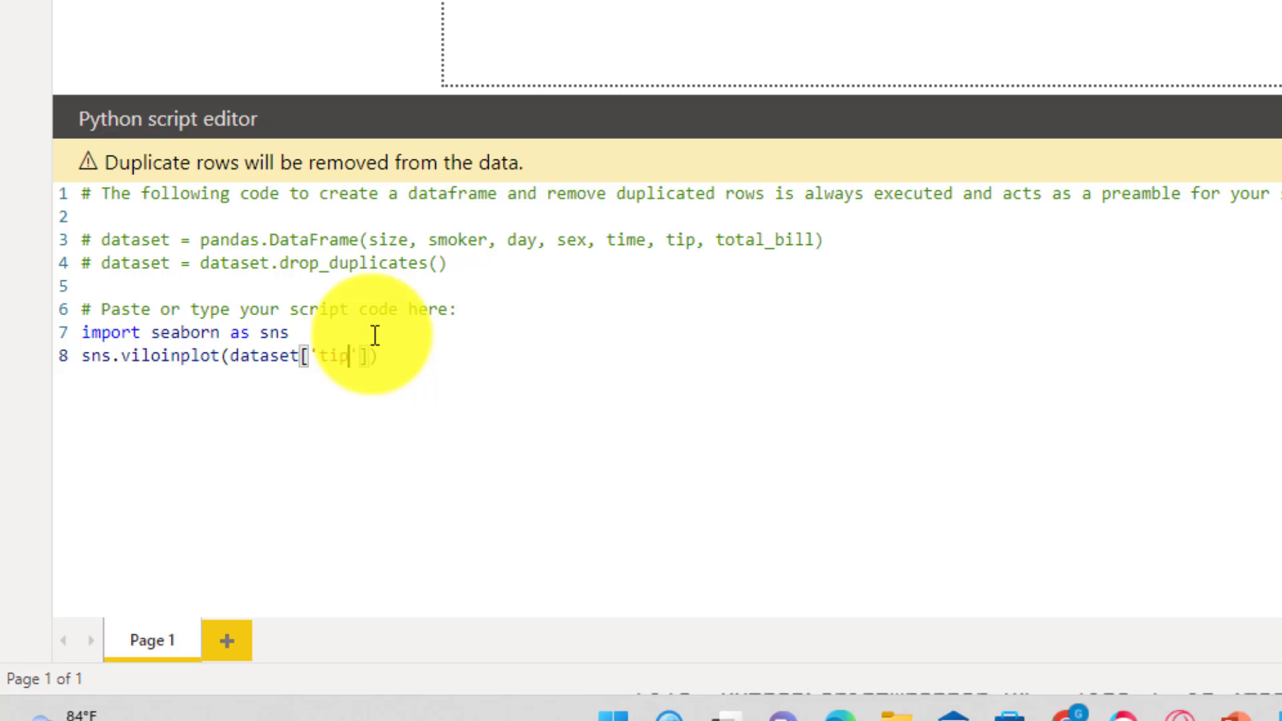
{"action": "left_click", "coordinate": [290, 332]}
{"action": "key", "text": "Return"}
{"action": "type", "text": "import m"}
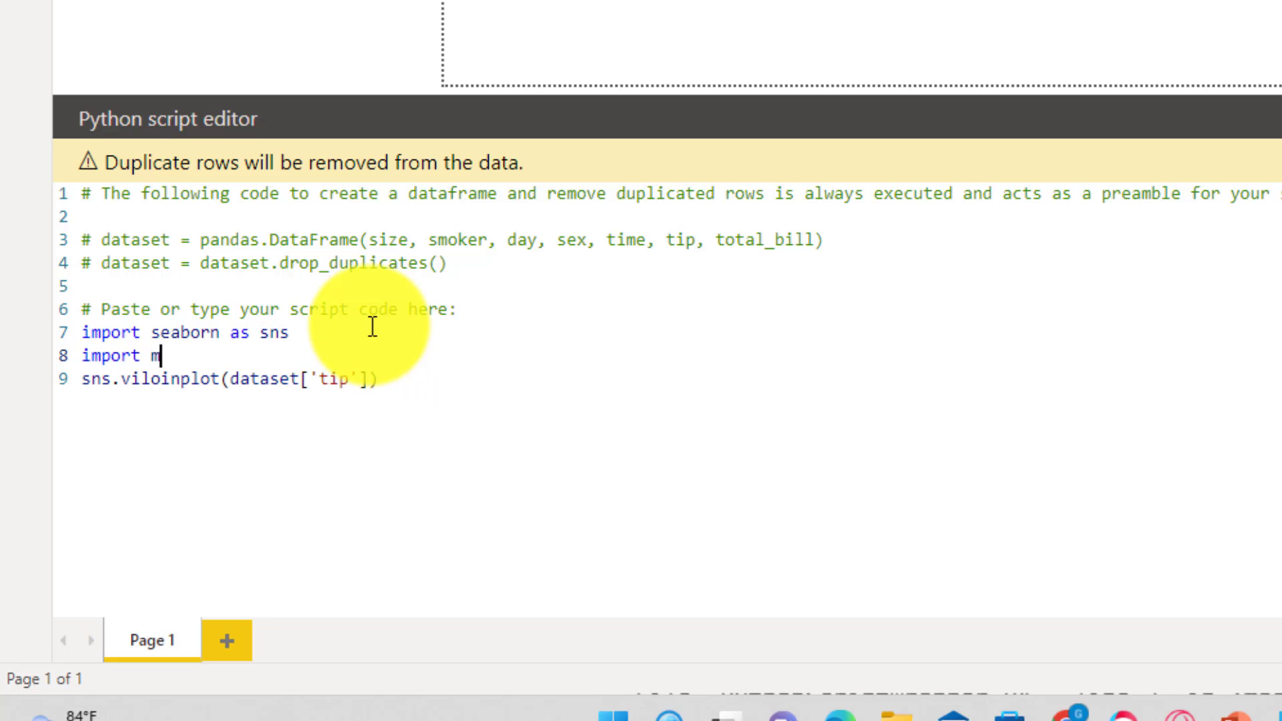
{"action": "type", "text": "atplotlib"}
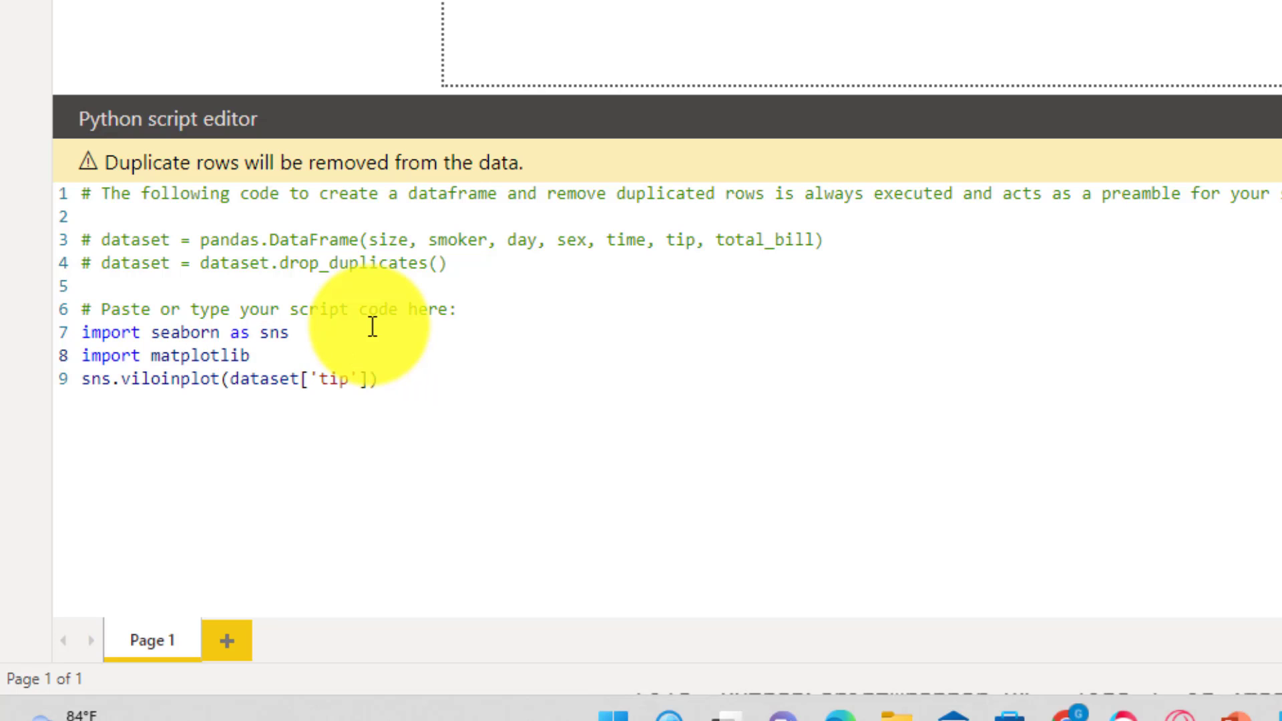
{"action": "type", "text": ".pyplot as pl"}
{"action": "type", "text": "t"}
- Write sns.violinplot(dataset['tip']) and plt.show(), correcting the misspelled violinplot
{"action": "left_click", "coordinate": [379, 379]}
{"action": "key", "text": "Return"}
{"action": "type", "text": "p"}
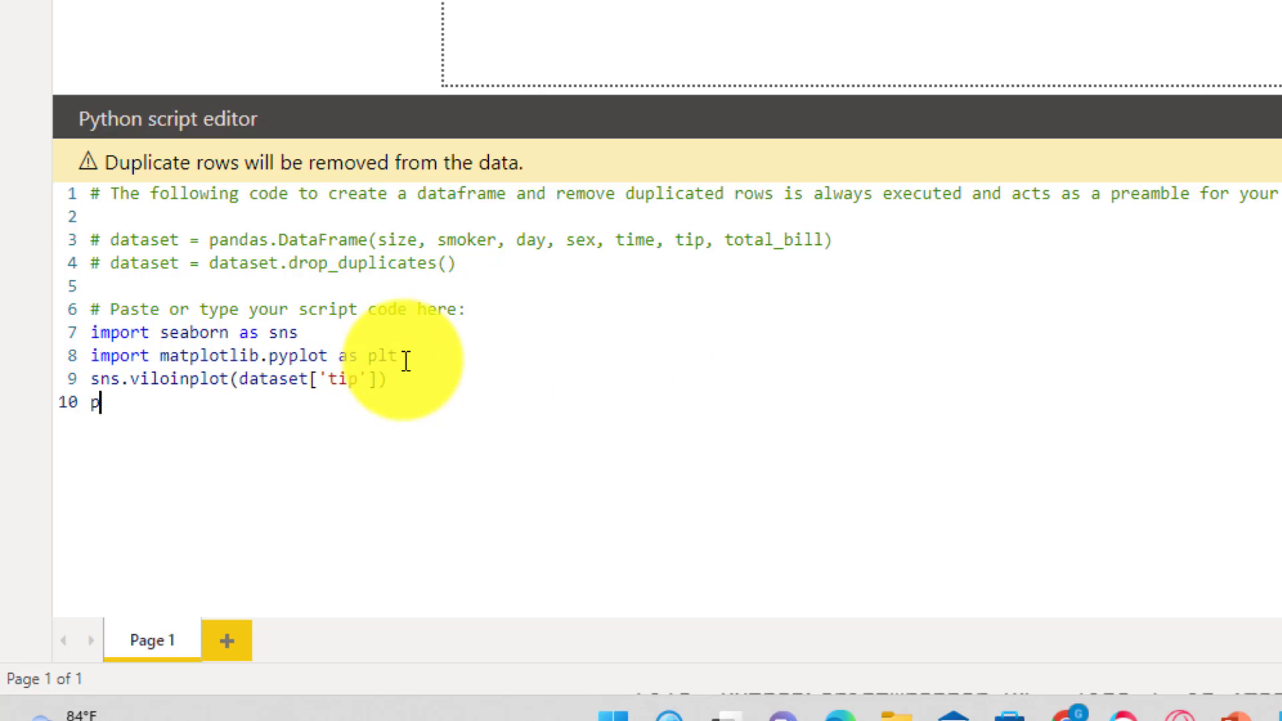
{"action": "type", "text": "lt,"}
{"action": "type", "text": ".show"}
{"action": "type", "text": "()"}
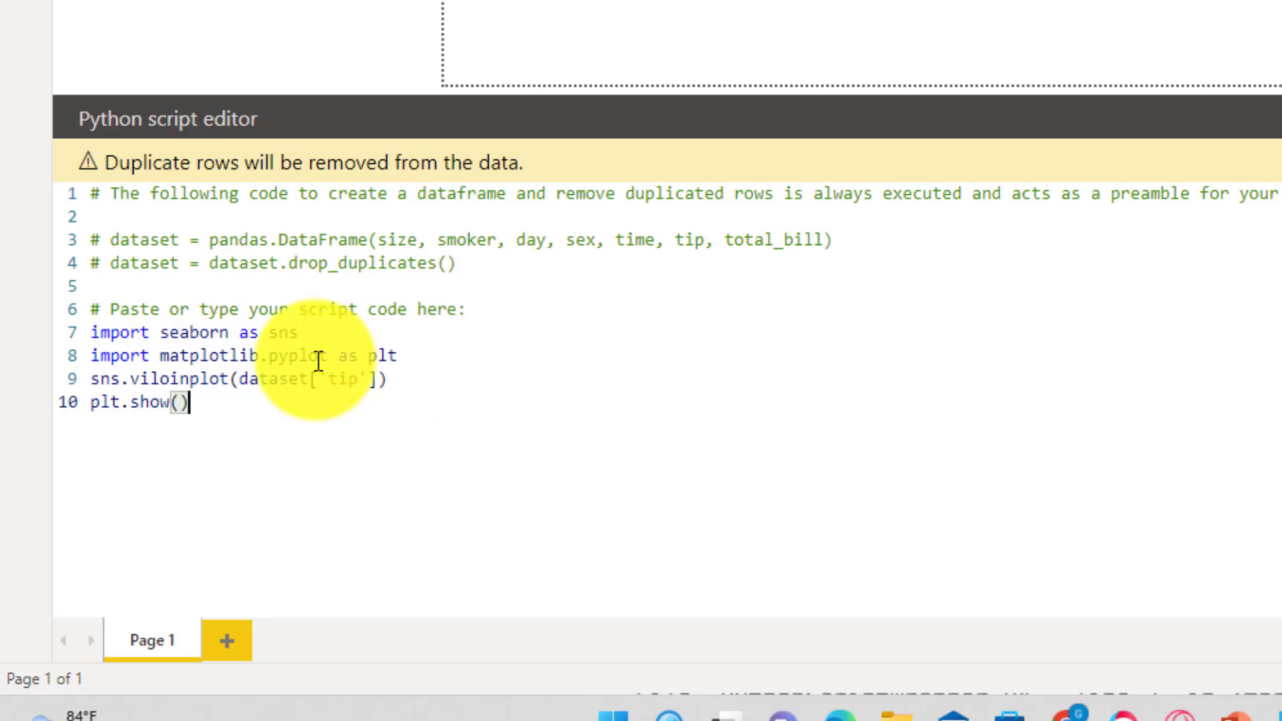
{"action": "left_click", "coordinate": [165, 379]}
{"action": "type", "text": "o"}
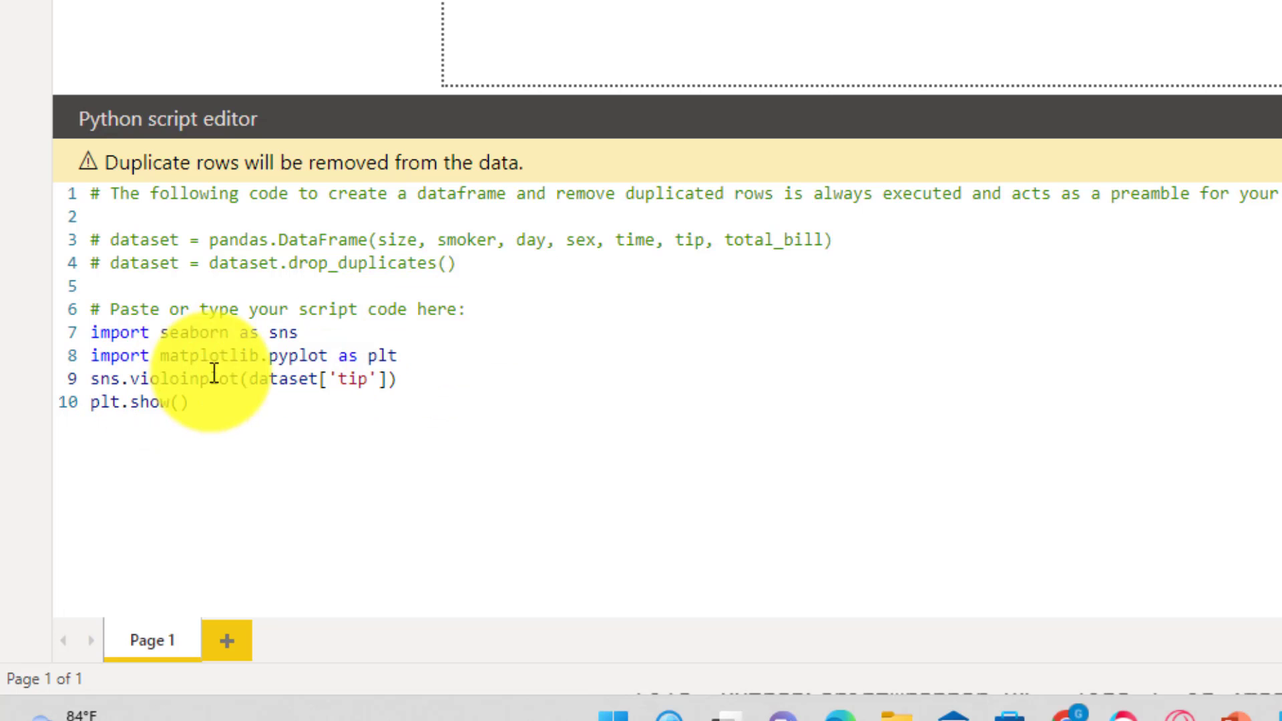
{"action": "type", "text": "l"}
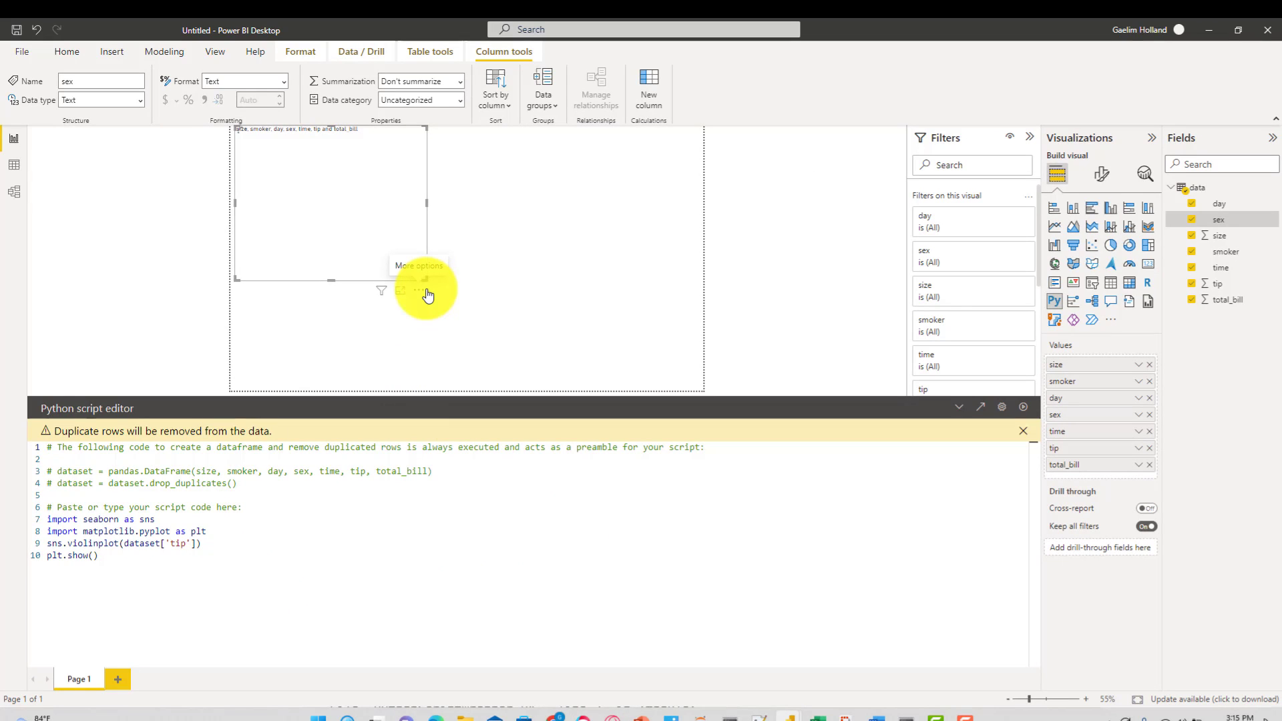
- Enlarge the Python visual showing the rendered violin plot of tip
{"action": "left_click_drag", "start_coordinate": [484, 320], "coordinate": [585, 386]}
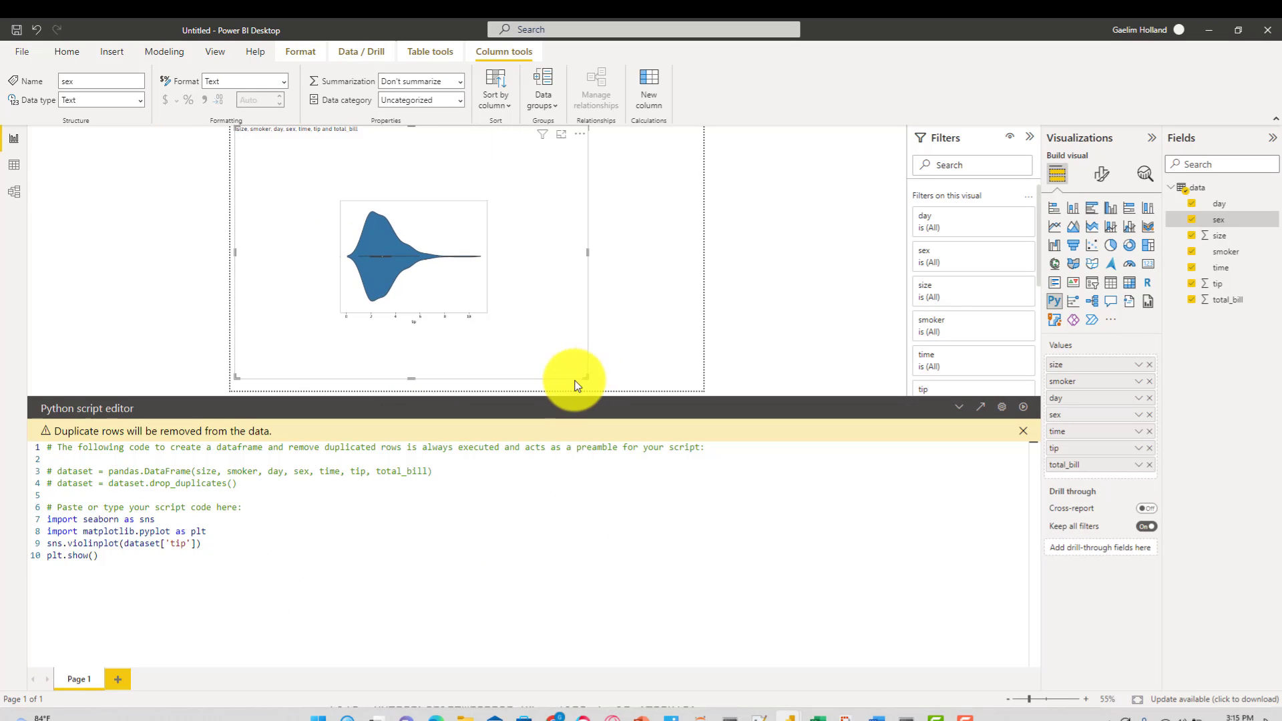